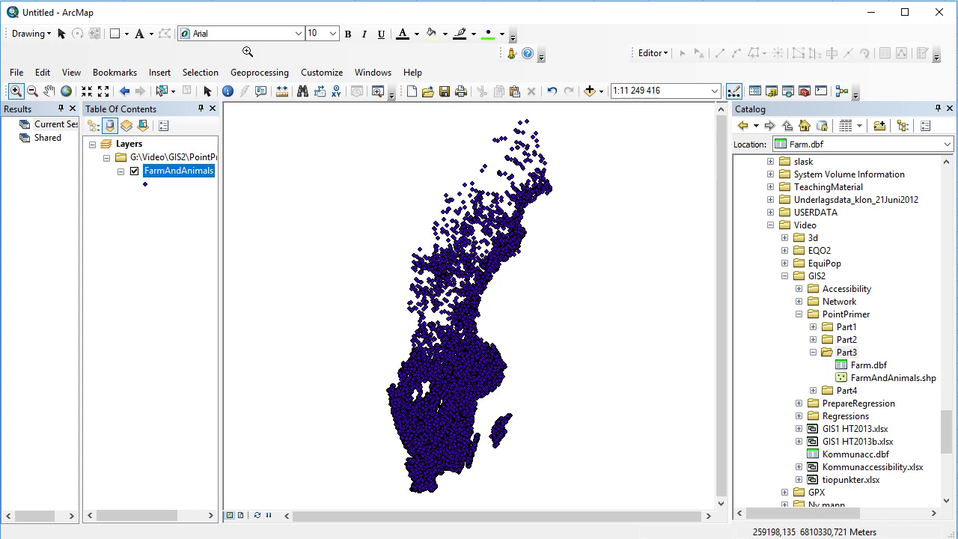
# Examine the density of the farm points in several parts of southern Sweden against the full map extent.
pyautogui.moveTo(386, 321); pyautogui.dragTo(524, 499)
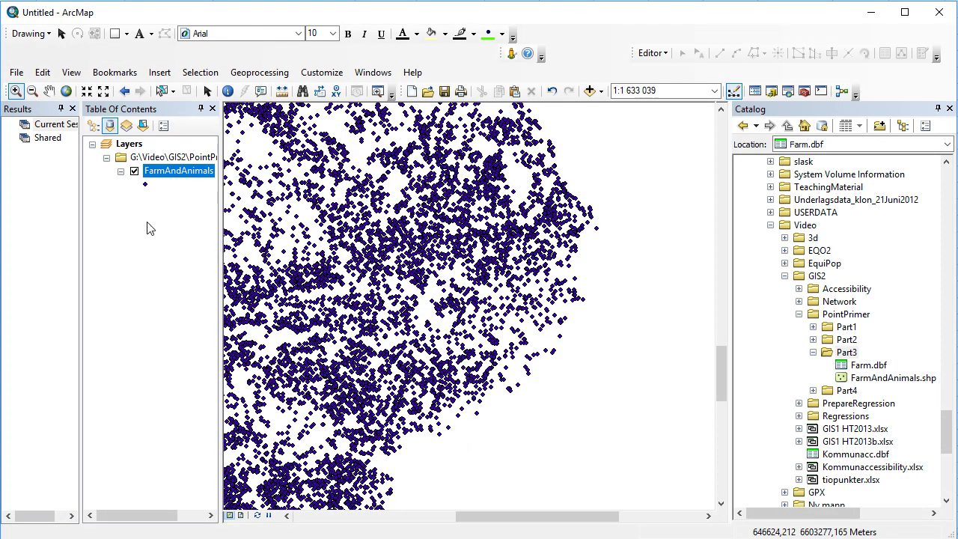
pyautogui.click(66, 91)
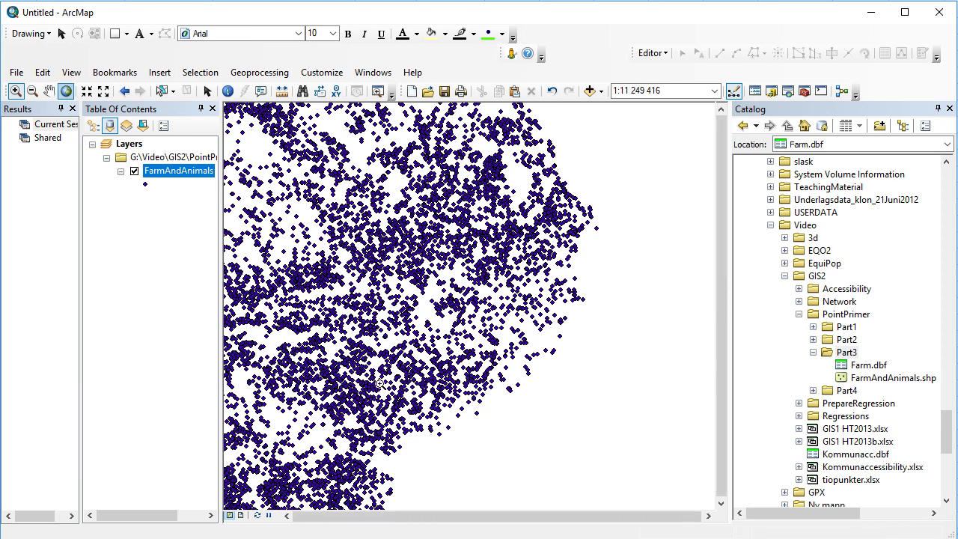
pyautogui.moveTo(461, 445); pyautogui.dragTo(366, 363)
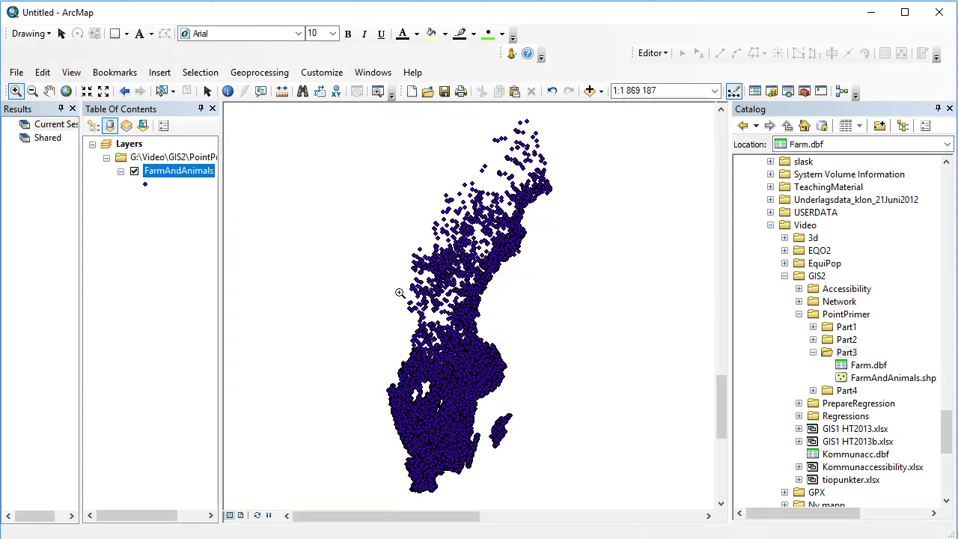
pyautogui.click(493, 306)
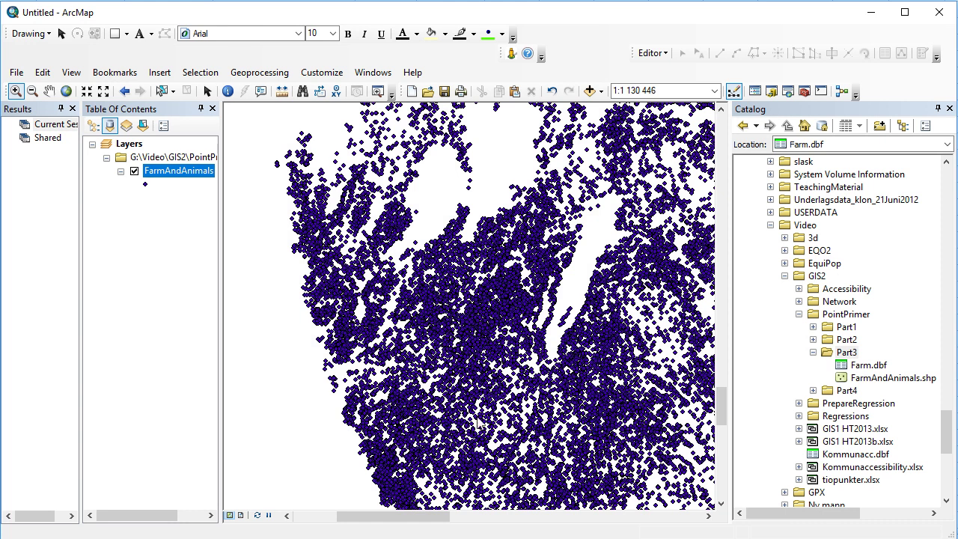
pyautogui.click(66, 91)
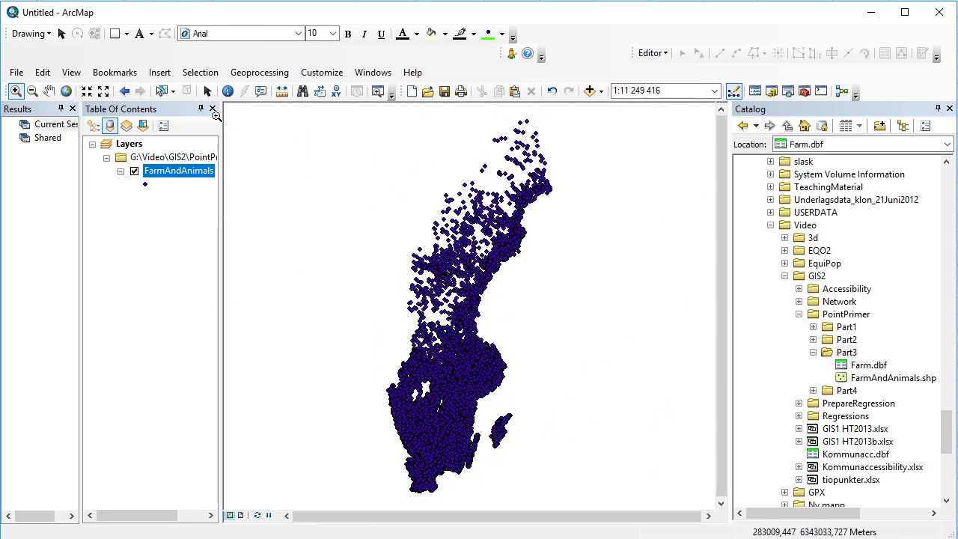
pyautogui.moveTo(390, 439); pyautogui.dragTo(479, 507)
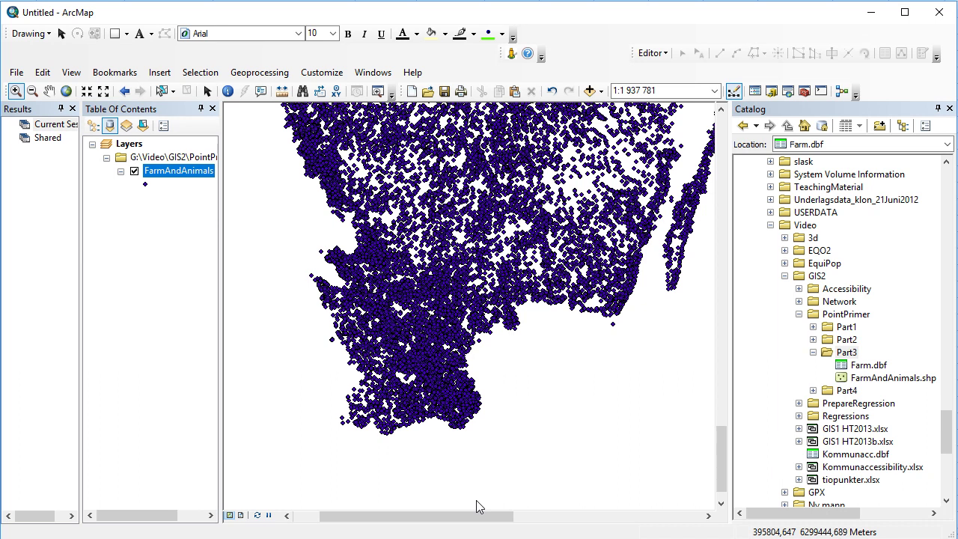
pyautogui.click(66, 91)
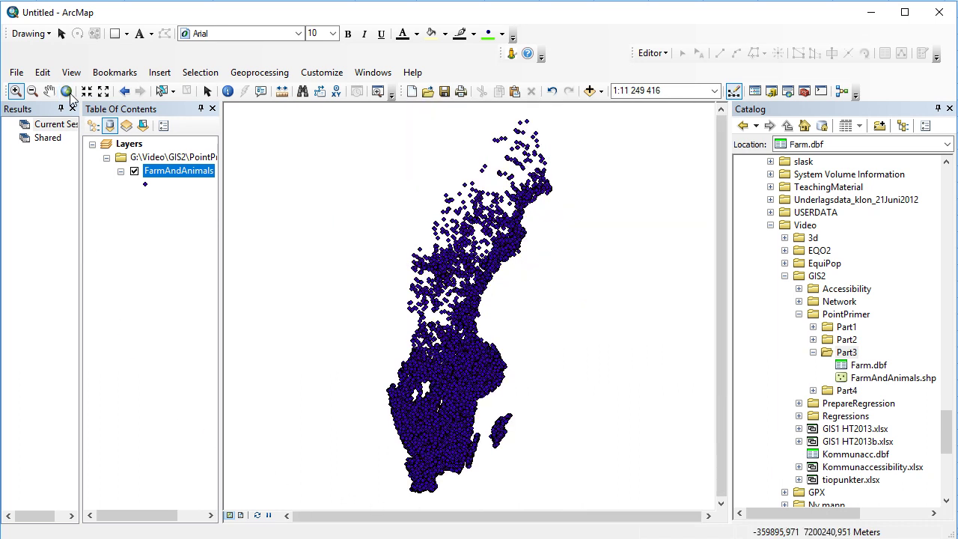
# Symbolize the FarmAndAnimals layer with graduated colors based on the PIG field.
pyautogui.rightClick(199, 167)
pyautogui.click(294, 483)
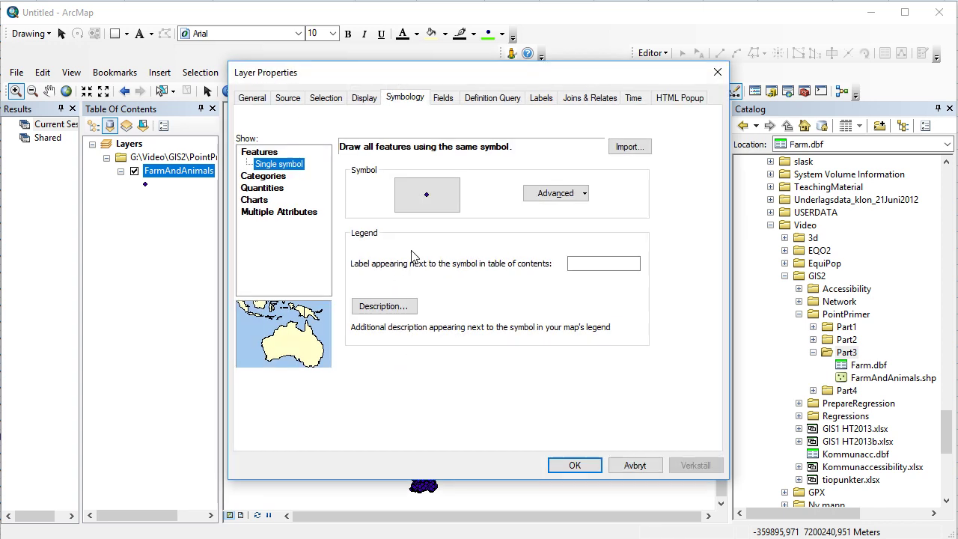
pyautogui.click(268, 188)
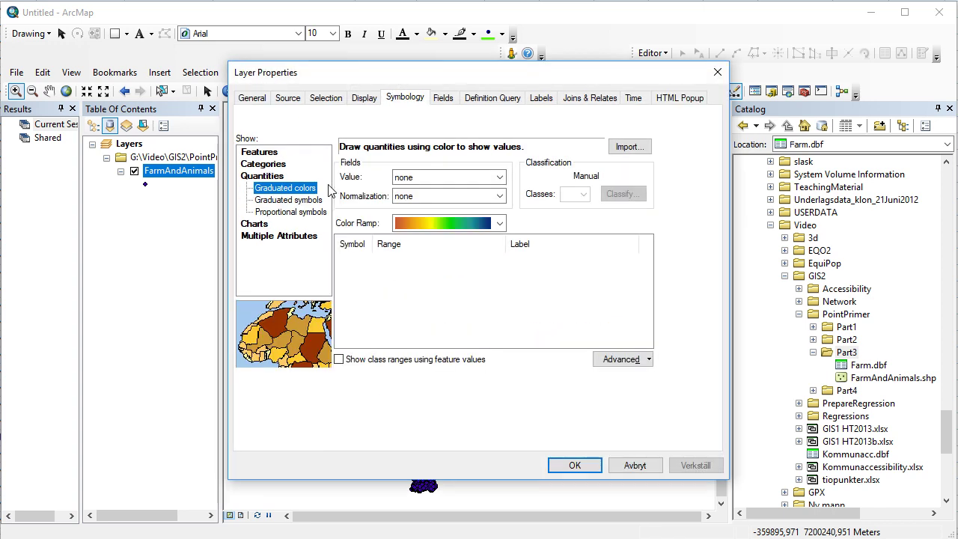
pyautogui.click(427, 178)
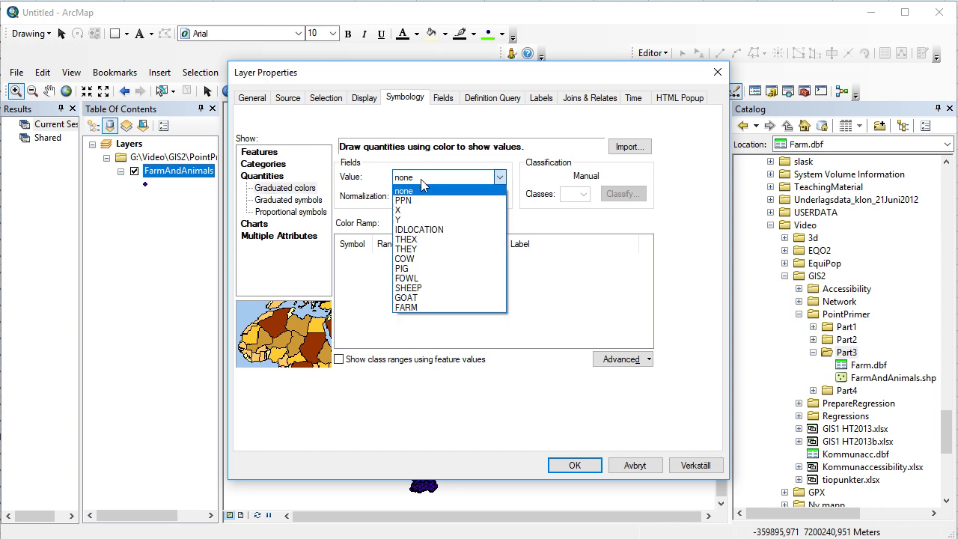
pyautogui.click(417, 271)
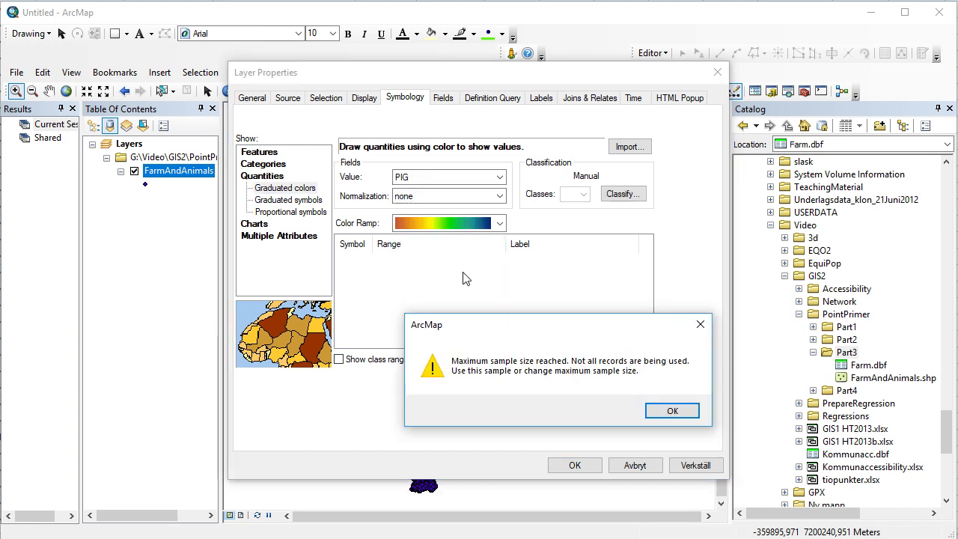
pyautogui.click(666, 412)
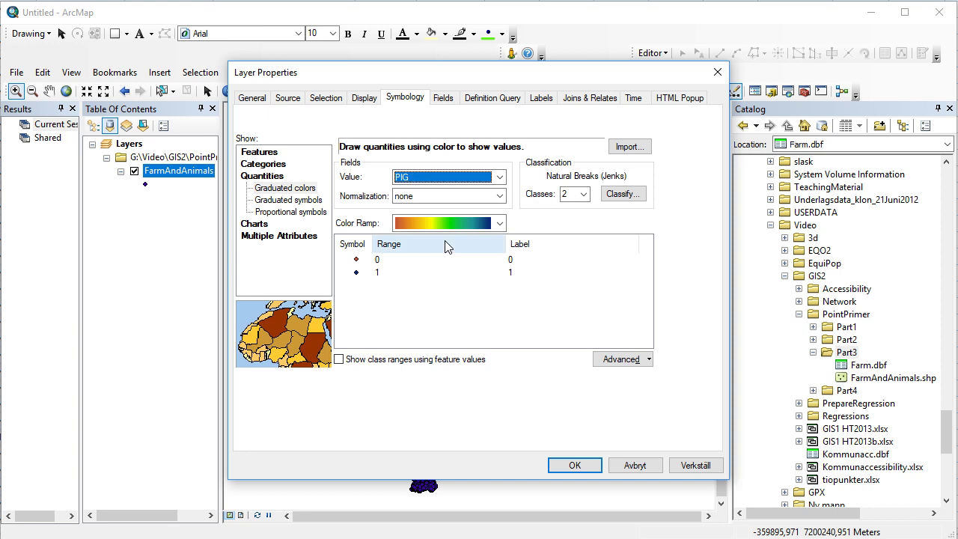
pyautogui.click(572, 465)
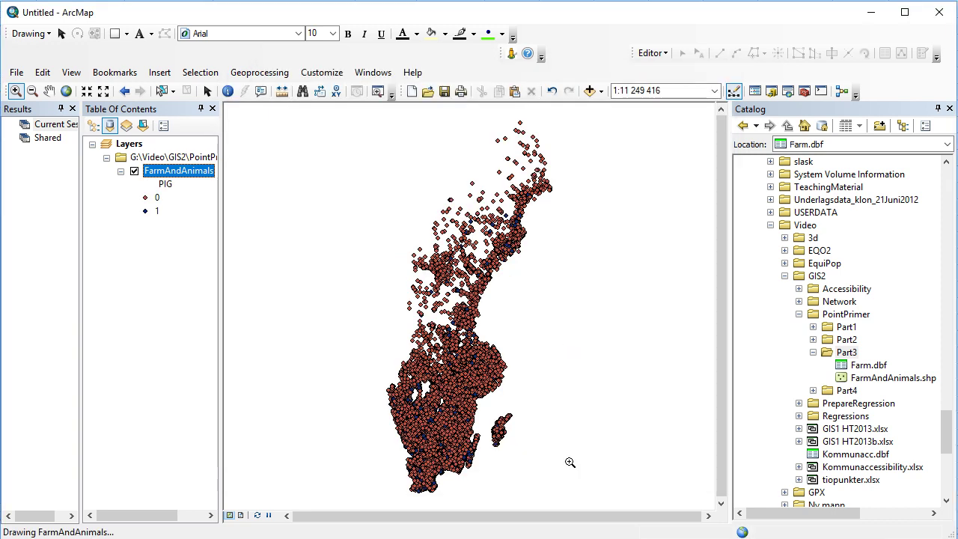
# Open the Point Statistics tool from the Neighborhood toolset of the Spatial Analyst Tools.
pyautogui.click(460, 444)
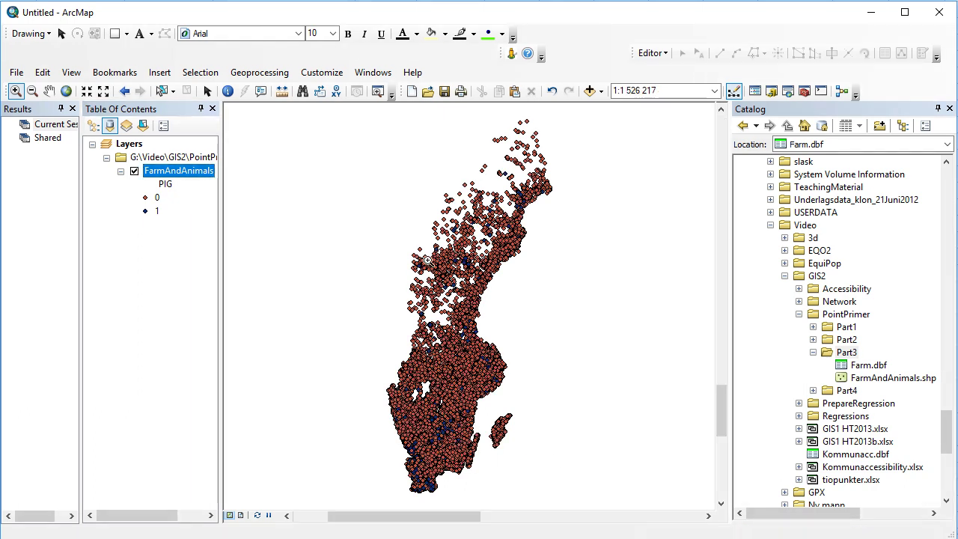
pyautogui.click(579, 384)
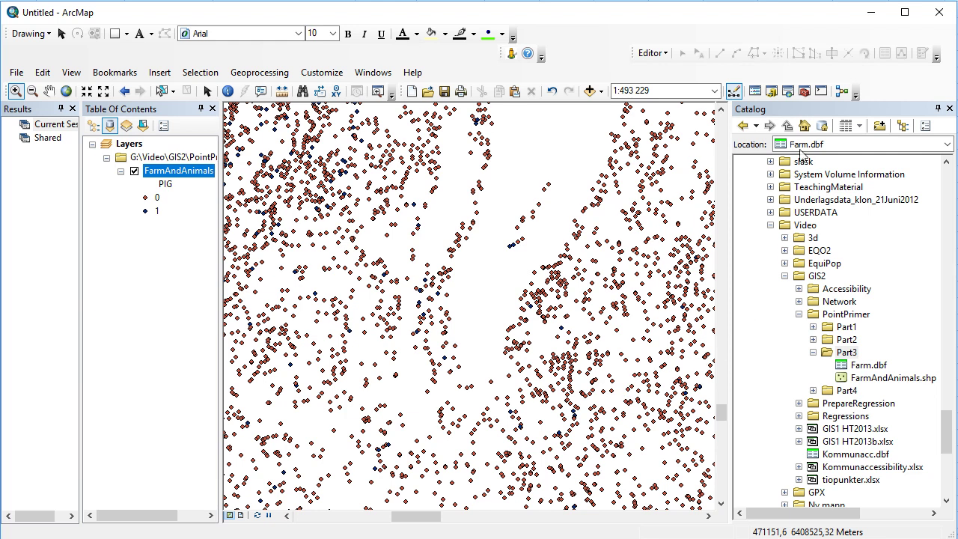
pyautogui.click(804, 92)
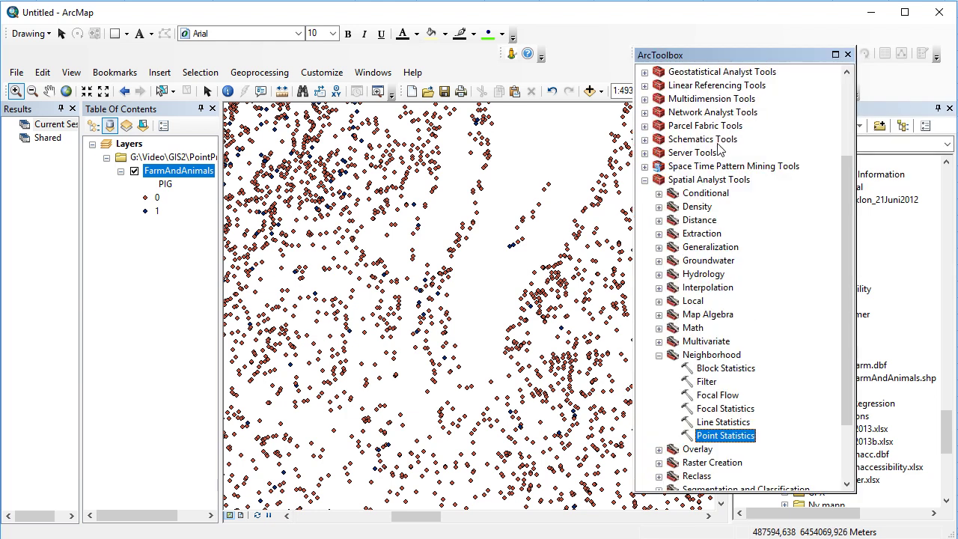
pyautogui.click(713, 180)
pyautogui.click(703, 357)
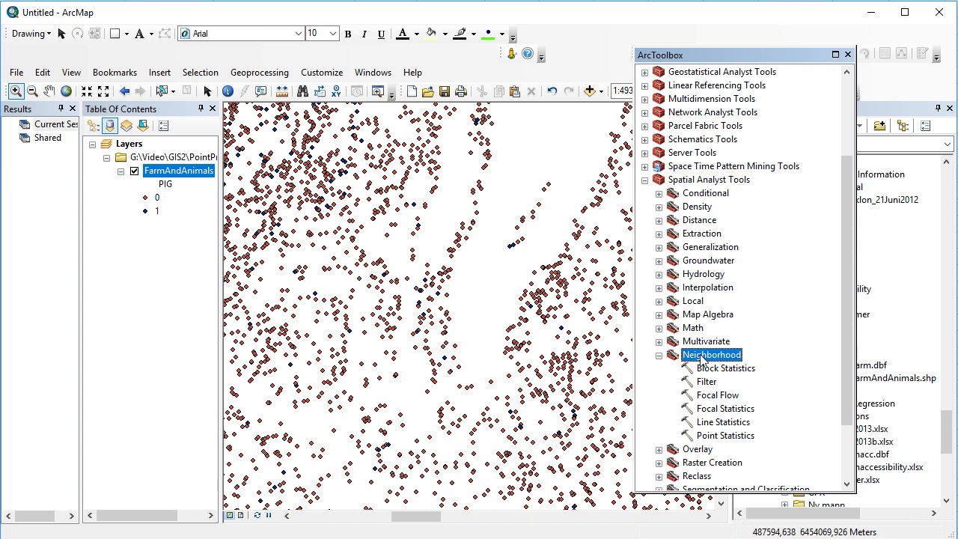
pyautogui.click(716, 434)
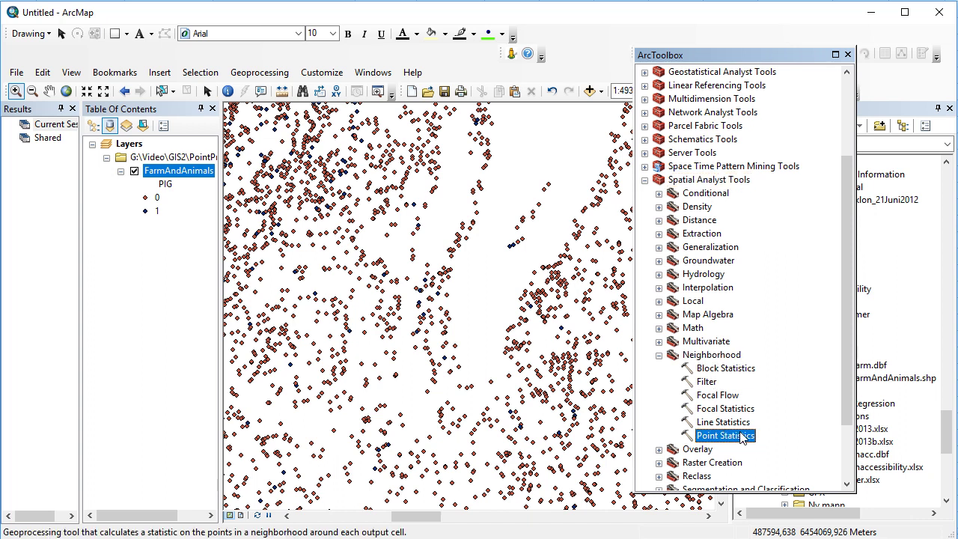
pyautogui.doubleClick(745, 441)
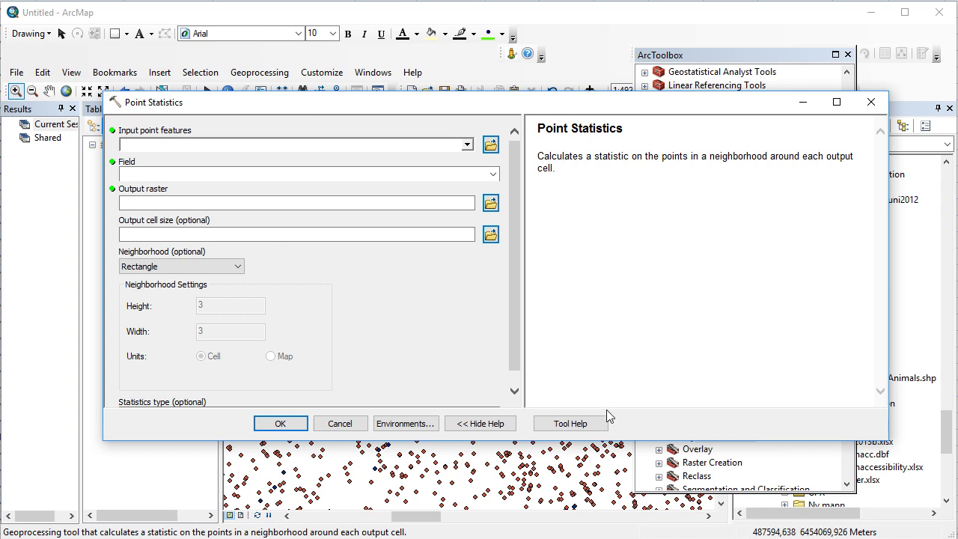
# Use FarmAndAnimals as the input point features with the PIG field, and set the output cell size to 100.
pyautogui.click(466, 145)
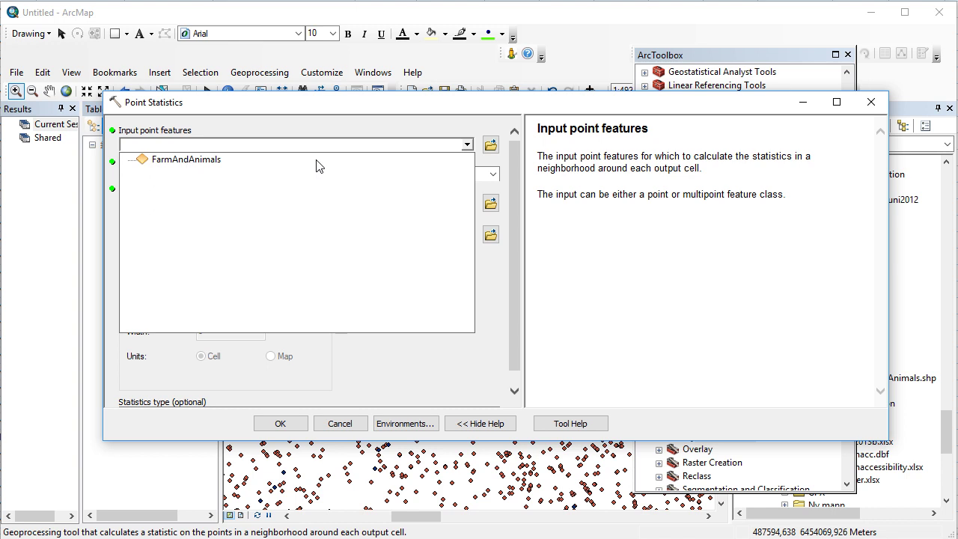
pyautogui.click(491, 175)
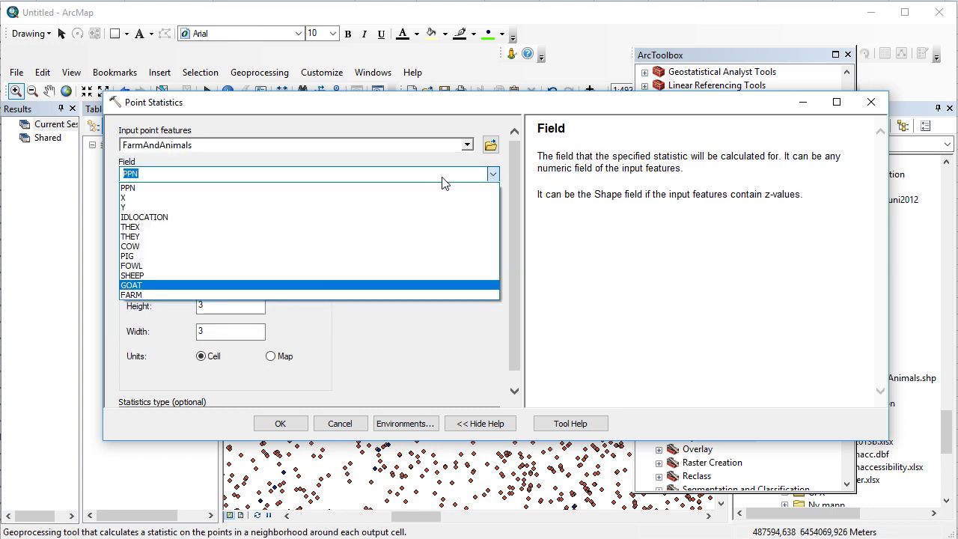
pyautogui.click(359, 255)
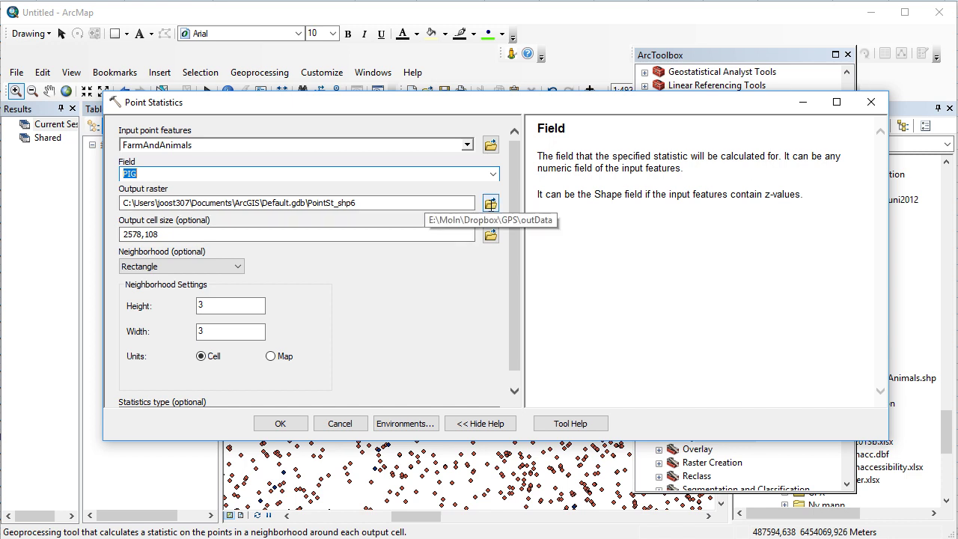
pyautogui.moveTo(425, 204); pyautogui.dragTo(310, 204)
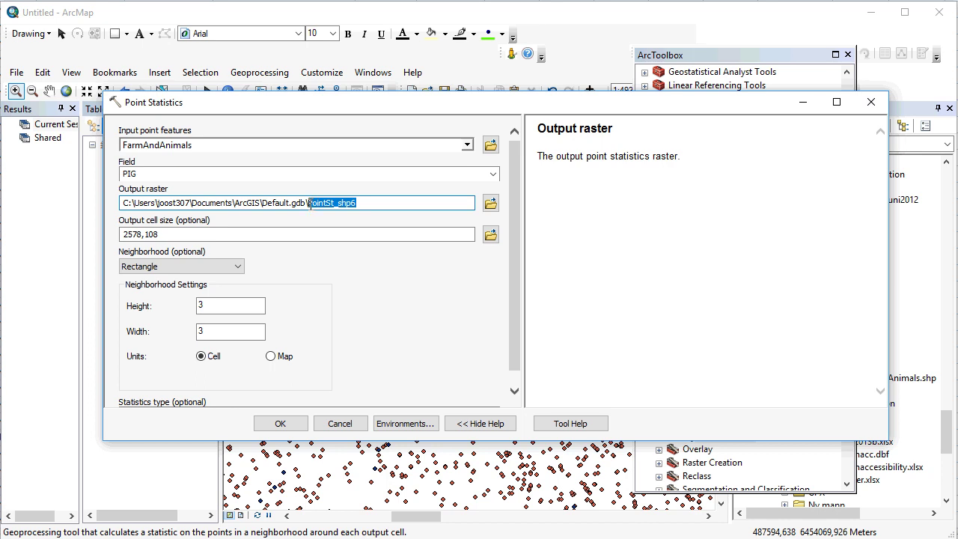
pyautogui.click(399, 235)
pyautogui.moveTo(317, 233); pyautogui.dragTo(67, 206)
pyautogui.write('100')
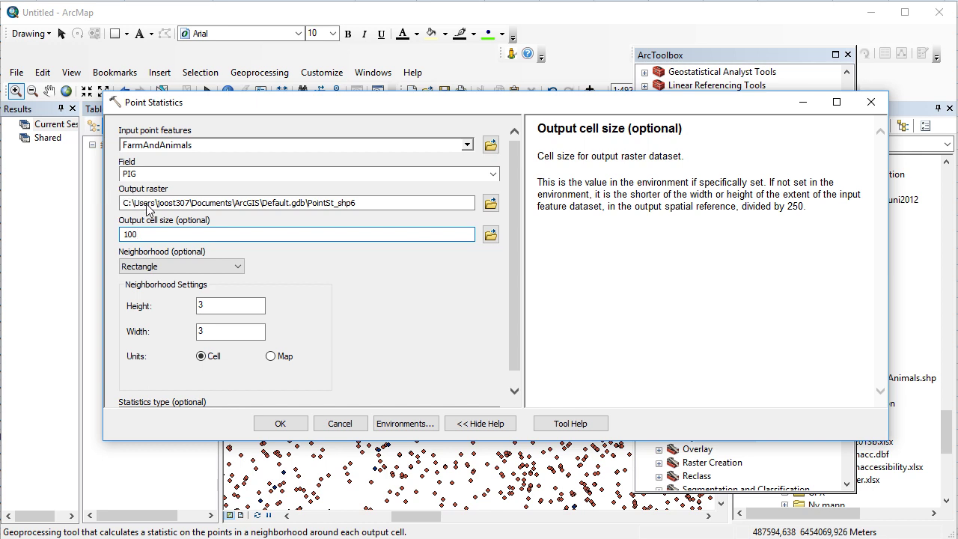
# Define a circular neighborhood with a radius of 3000 in map units.
pyautogui.click(170, 266)
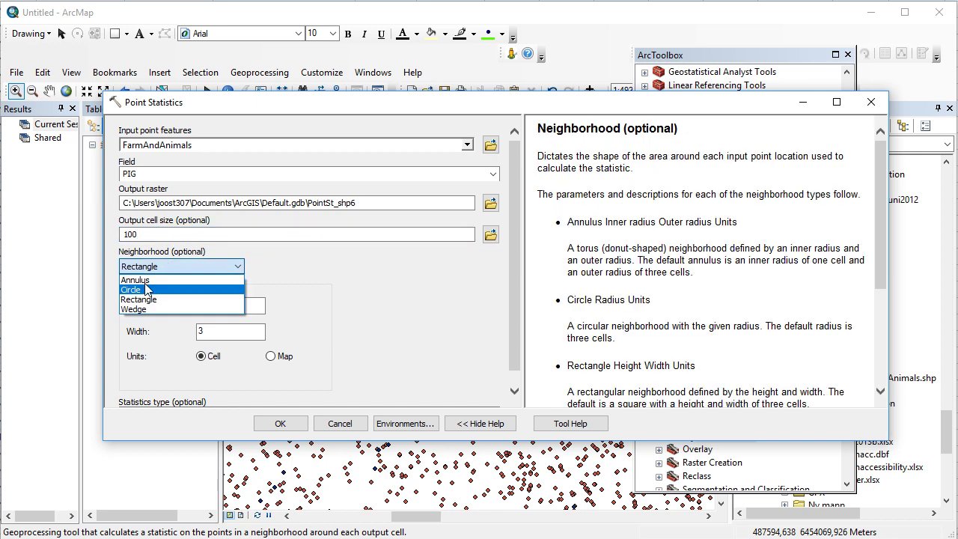
pyautogui.click(147, 289)
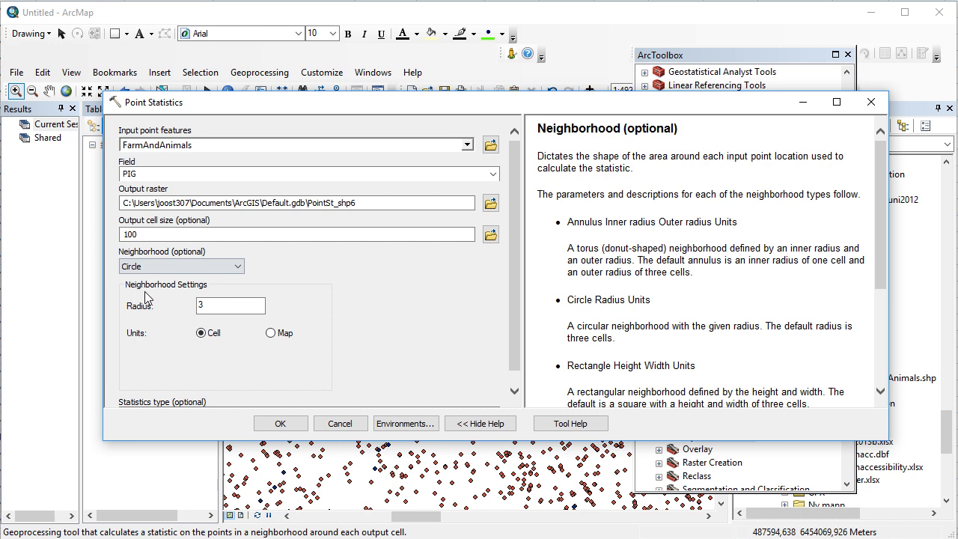
pyautogui.click(271, 334)
pyautogui.click(251, 304)
pyautogui.moveTo(252, 303); pyautogui.dragTo(187, 305)
pyautogui.write('3000')
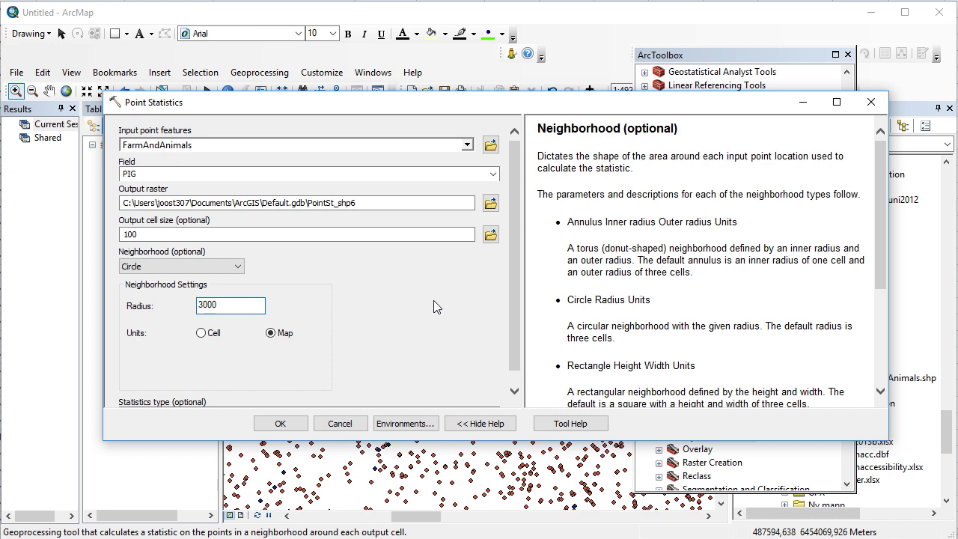
# Set the statistics type to SUM and run Point Statistics.
pyautogui.scroll(-1, 511, 294)
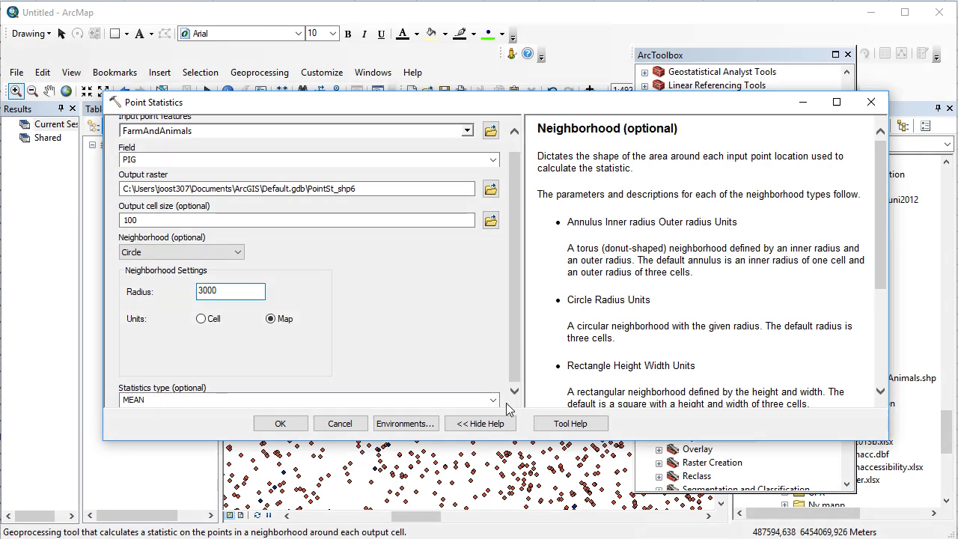
pyautogui.click(494, 401)
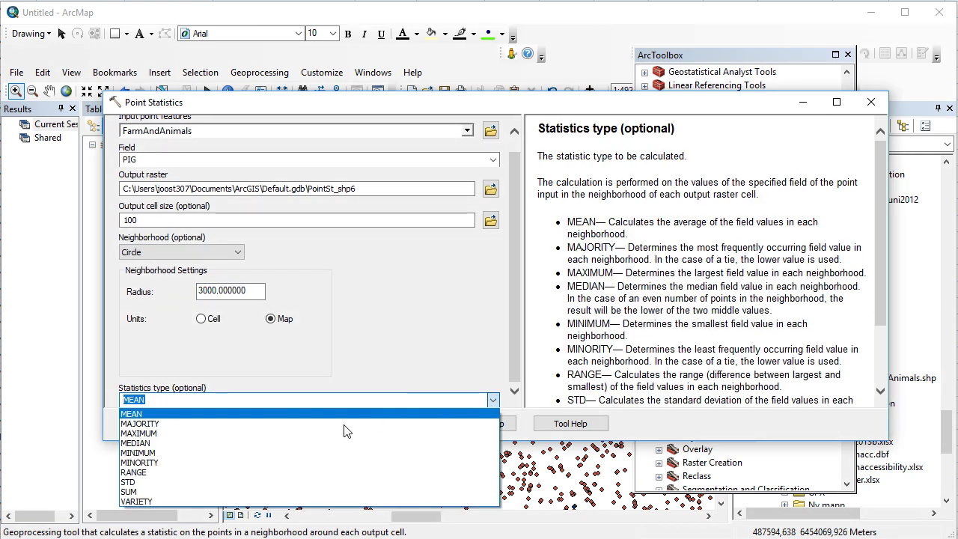
pyautogui.click(296, 492)
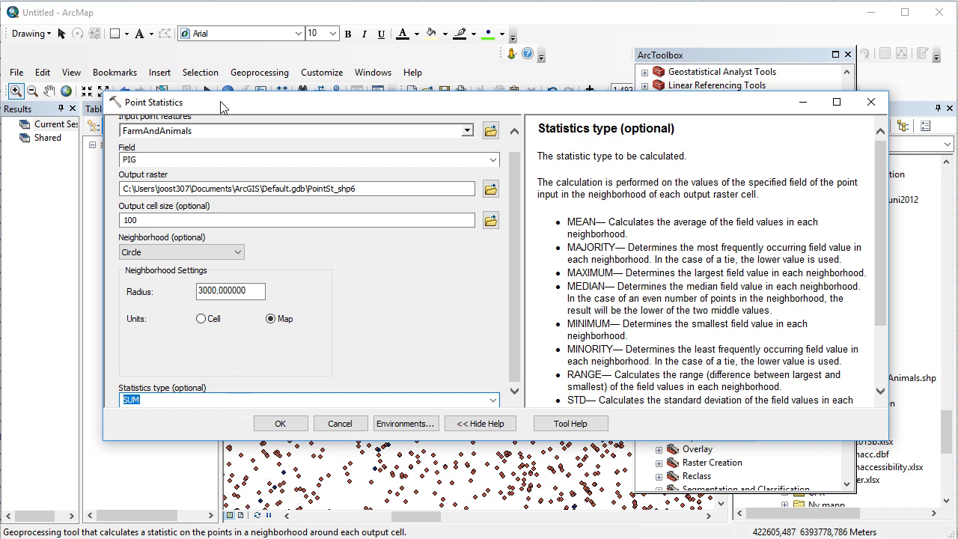
pyautogui.moveTo(221, 107); pyautogui.dragTo(387, 119)
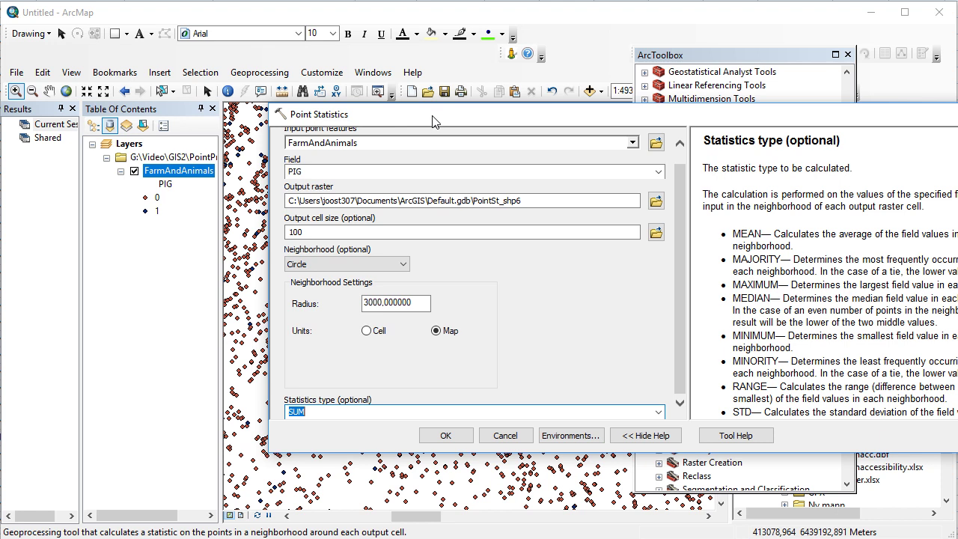
pyautogui.moveTo(435, 123); pyautogui.dragTo(299, 119)
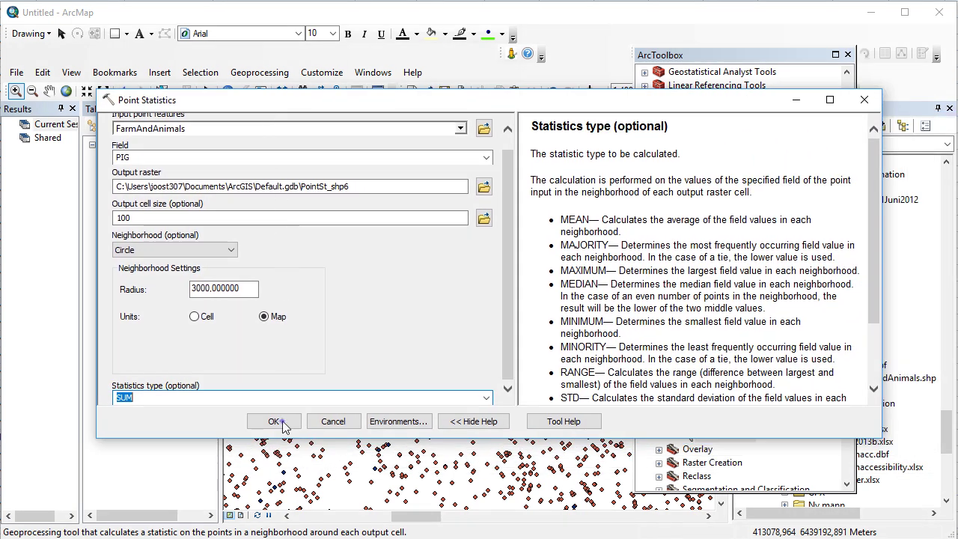
pyautogui.click(305, 434)
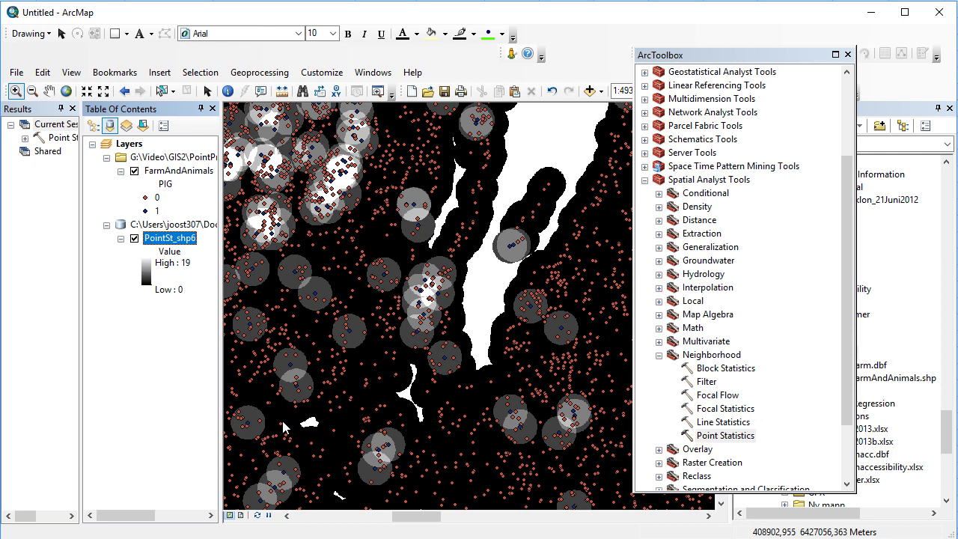
# Hide the FarmAndAnimals points so that only the point statistics raster is displayed.
pyautogui.click(65, 91)
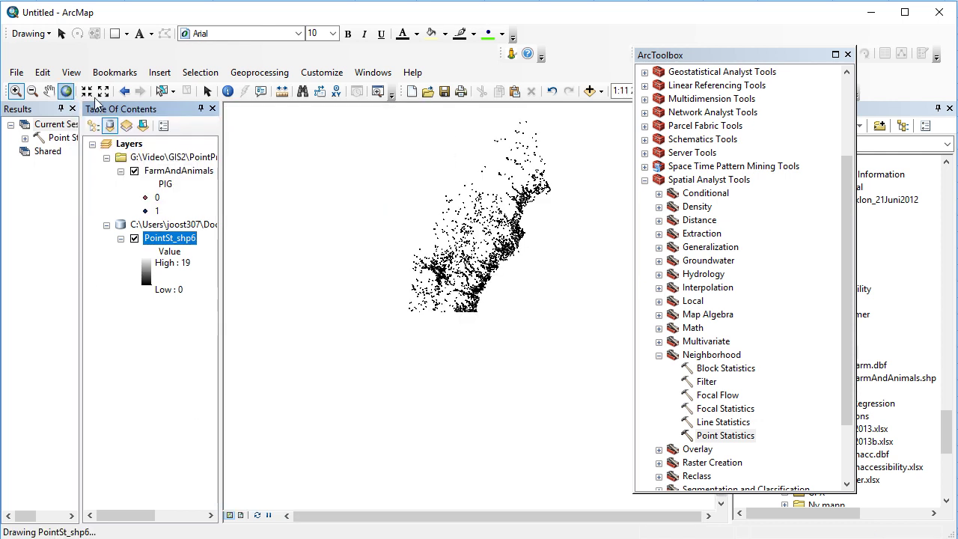
pyautogui.click(135, 173)
pyautogui.click(135, 173)
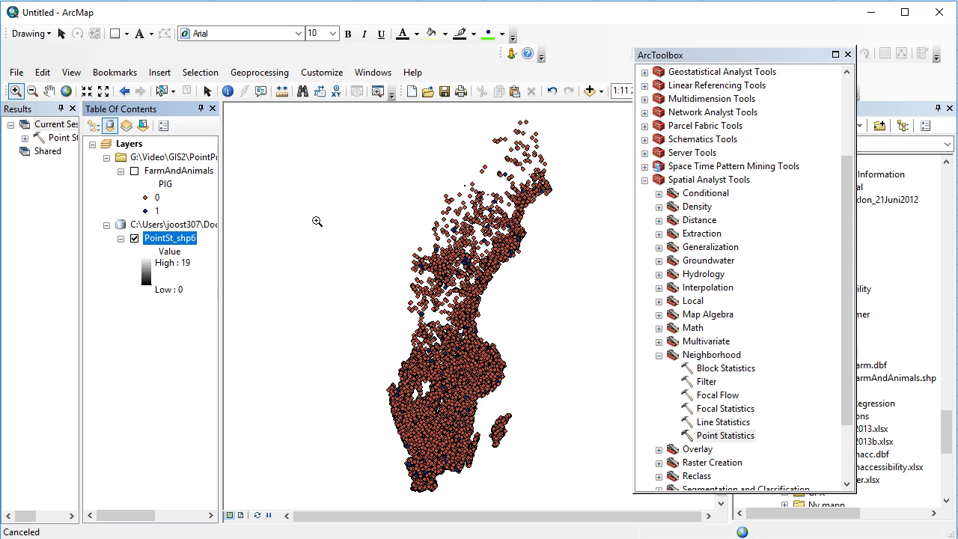
# Reopen the earlier Point Statistics run from the results and change its field to FARM.
pyautogui.moveTo(382, 380); pyautogui.dragTo(482, 491)
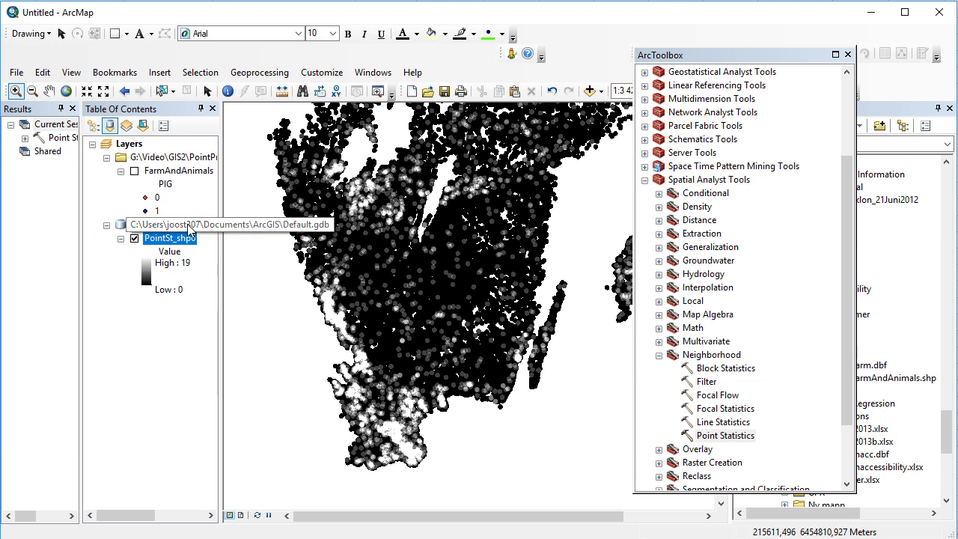
pyautogui.doubleClick(60, 138)
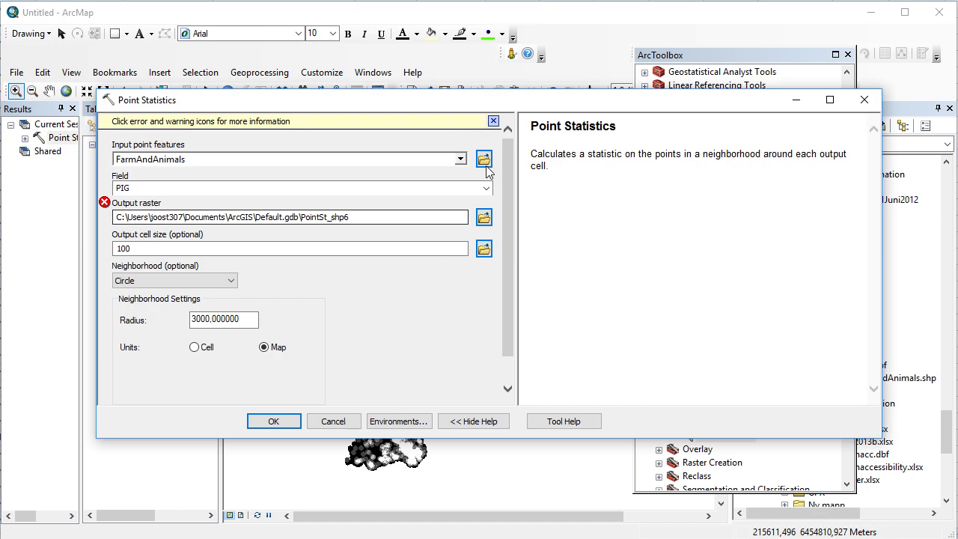
pyautogui.click(486, 189)
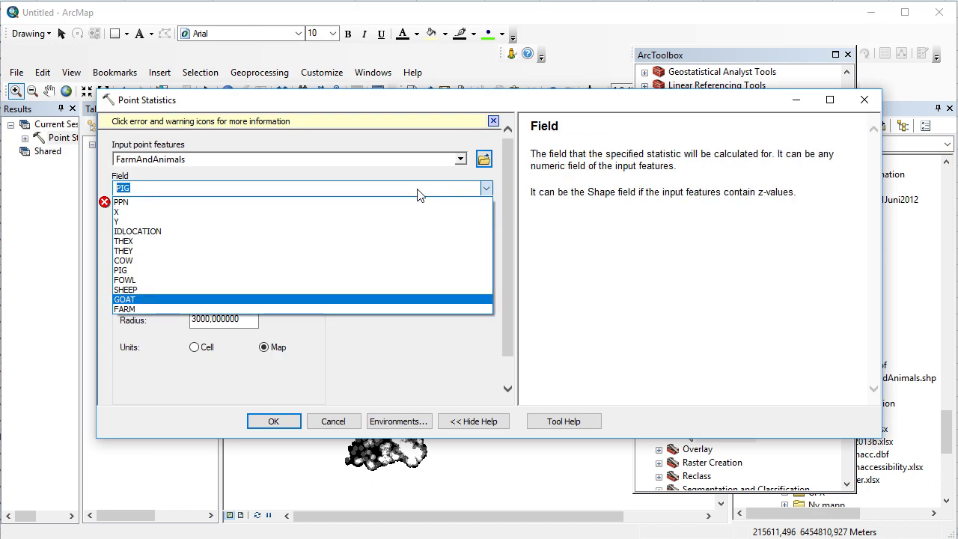
pyautogui.click(259, 310)
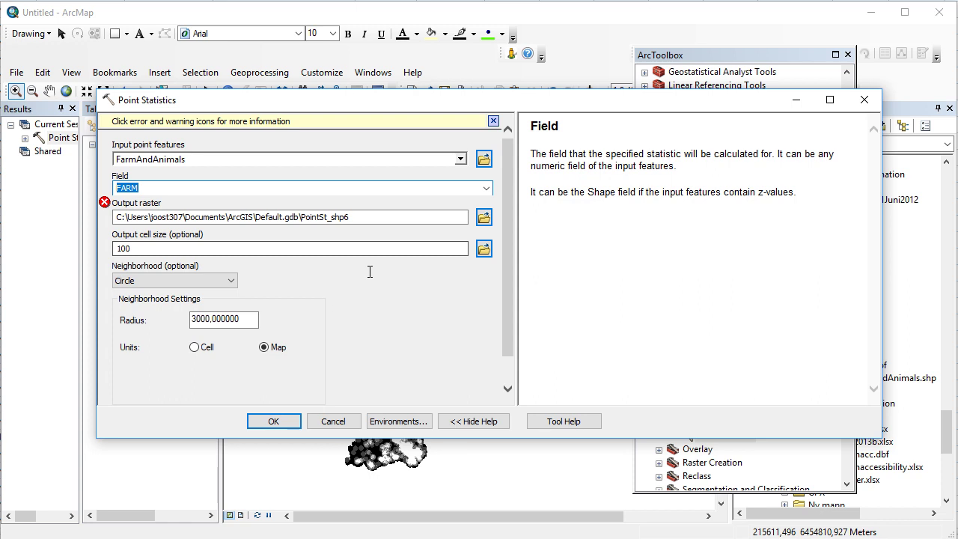
# Name the output raster Farmcount in Default.gdb and run Point Statistics with the other settings kept.
pyautogui.click(385, 217)
pyautogui.press('BackSpace')
pyautogui.press('BackSpace')
pyautogui.press('BackSpace')
pyautogui.press('BackSpace')
pyautogui.press('BackSpace')
pyautogui.press('BackSpace')
pyautogui.press('BackSpace')
pyautogui.press('BackSpace')
pyautogui.press('BackSpace')
pyautogui.press('BackSpace')
pyautogui.press('BackSpace')
pyautogui.press('BackSpace')
pyautogui.write('Farm,')
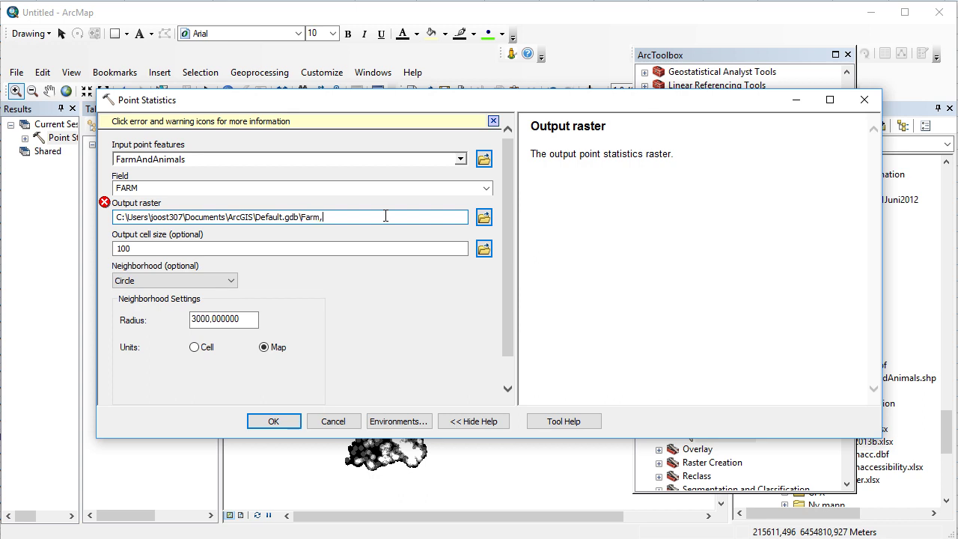
pyautogui.press('BackSpace')
pyautogui.write('count')
pyautogui.click(212, 252)
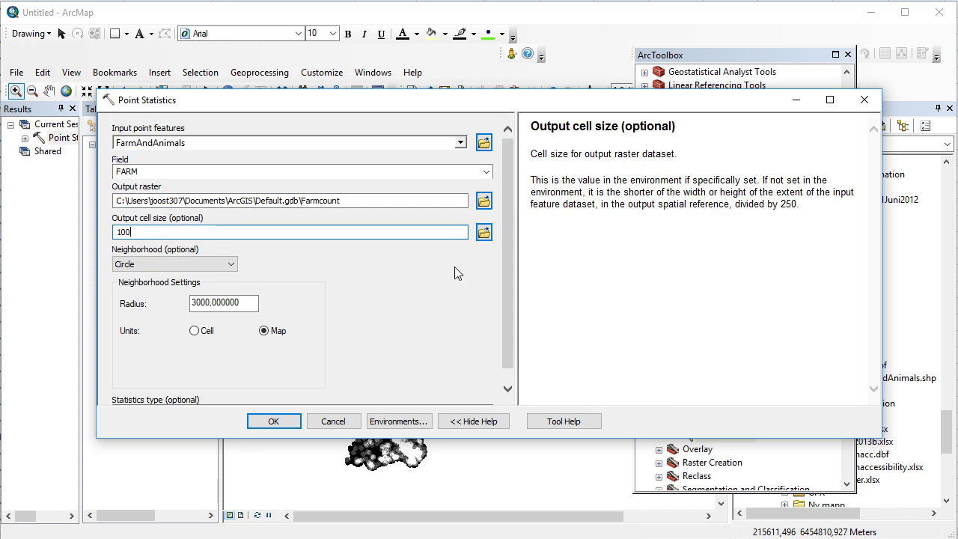
pyautogui.scroll(-3, 517, 305)
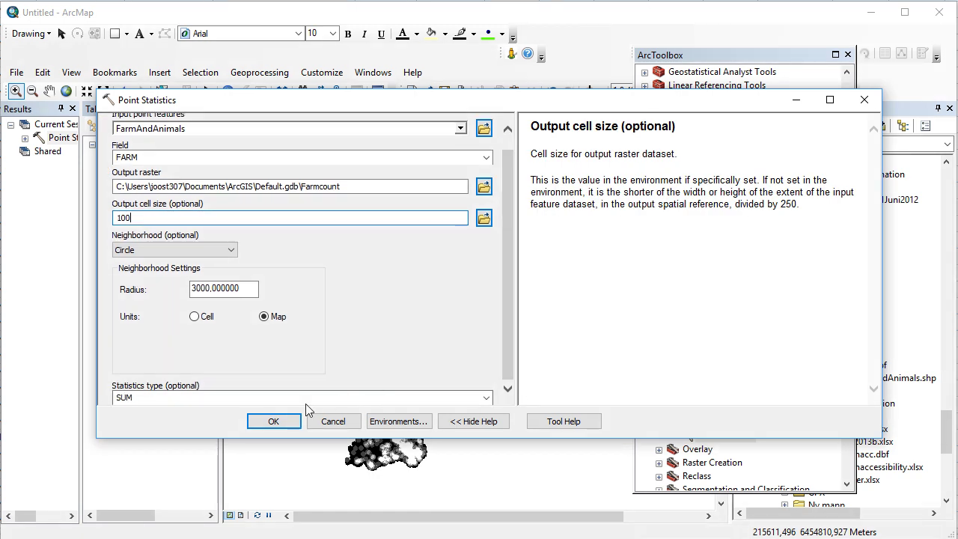
pyautogui.click(274, 421)
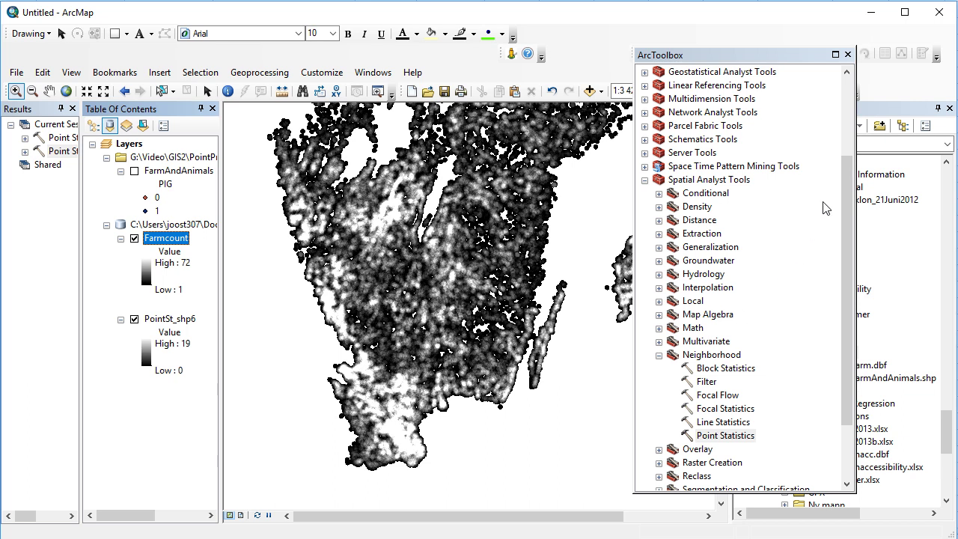
# Set up Extract Values to Points with FarmAndAnimals as the point features and Farmcount as the input raster.
pyautogui.click(848, 55)
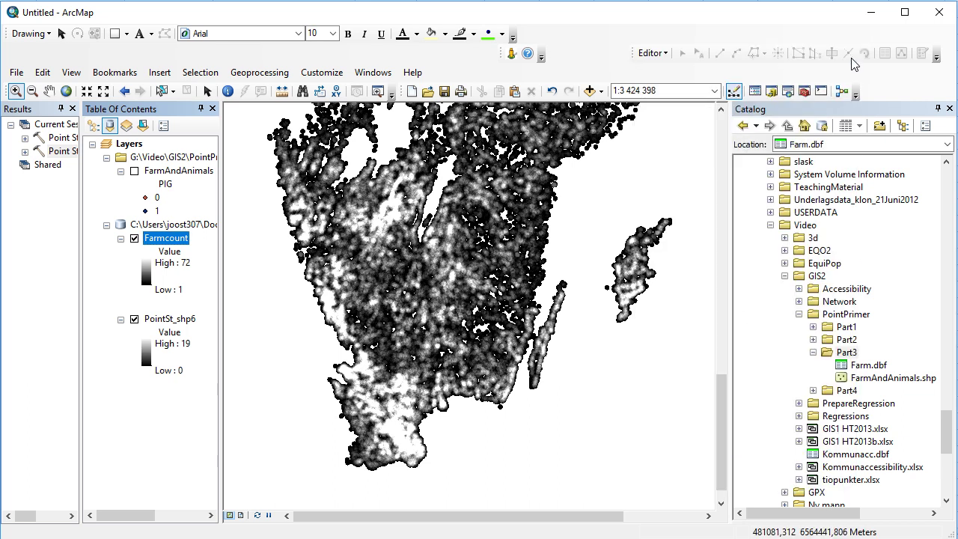
pyautogui.click(785, 93)
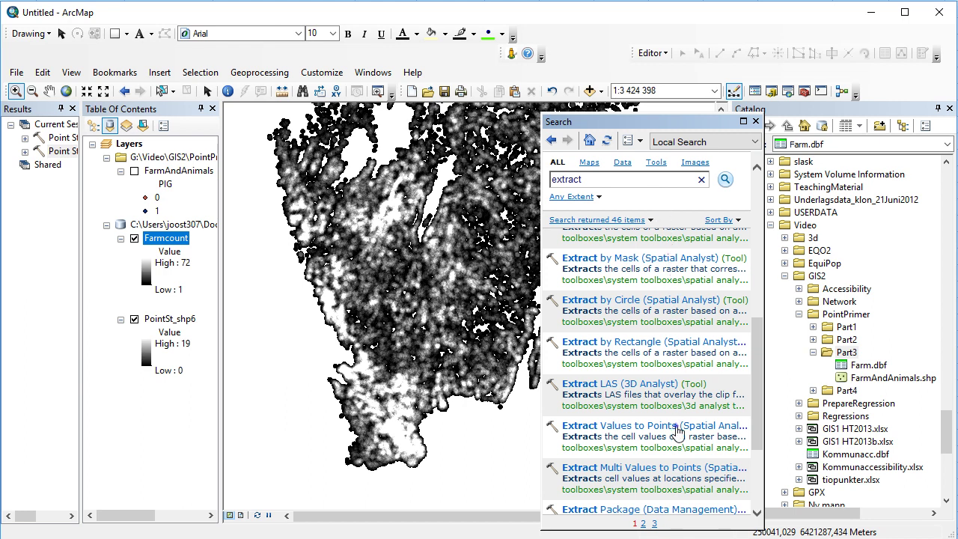
pyautogui.click(675, 426)
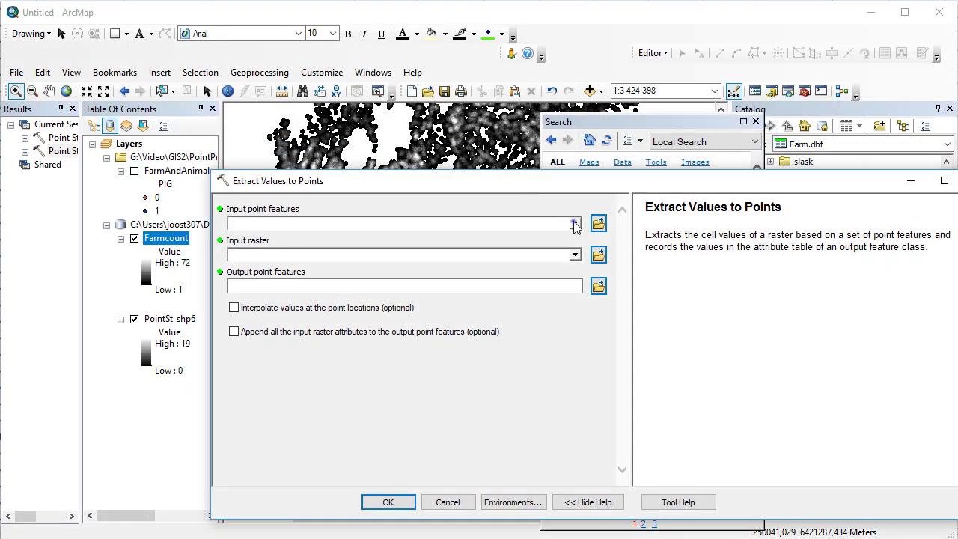
pyautogui.click(575, 224)
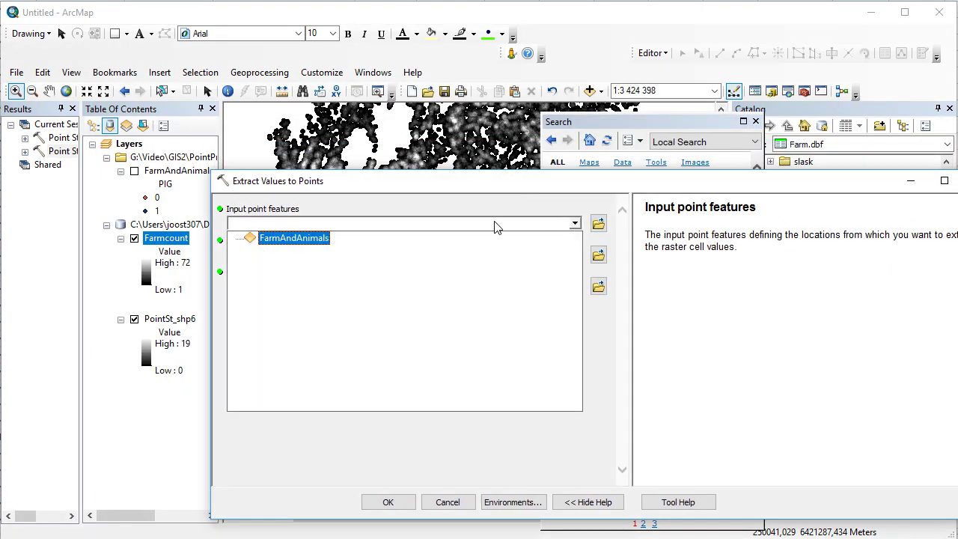
pyautogui.click(300, 246)
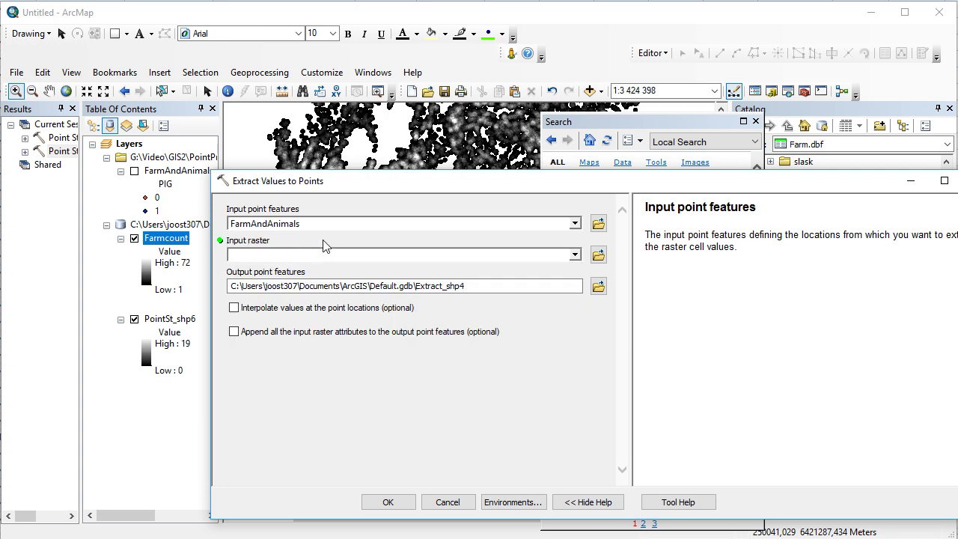
pyautogui.click(574, 255)
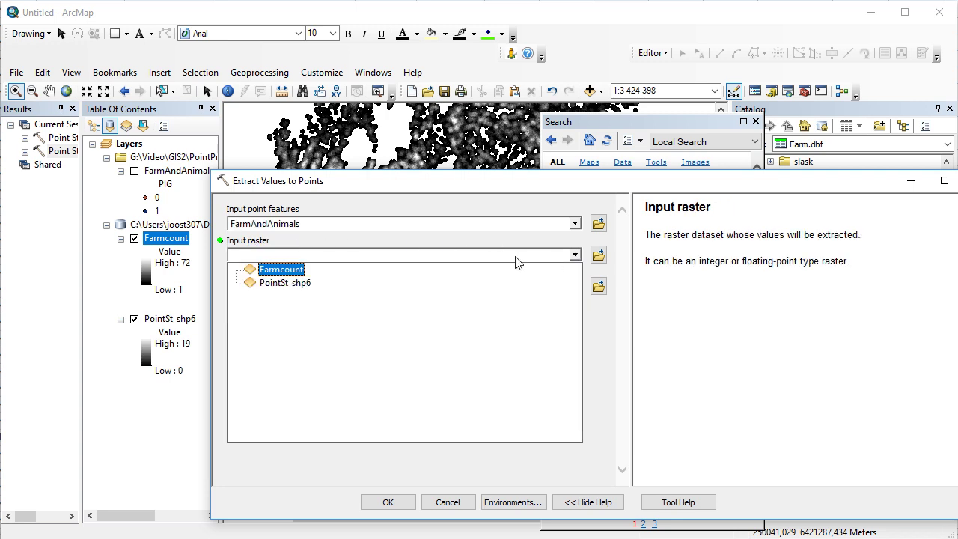
pyautogui.click(331, 268)
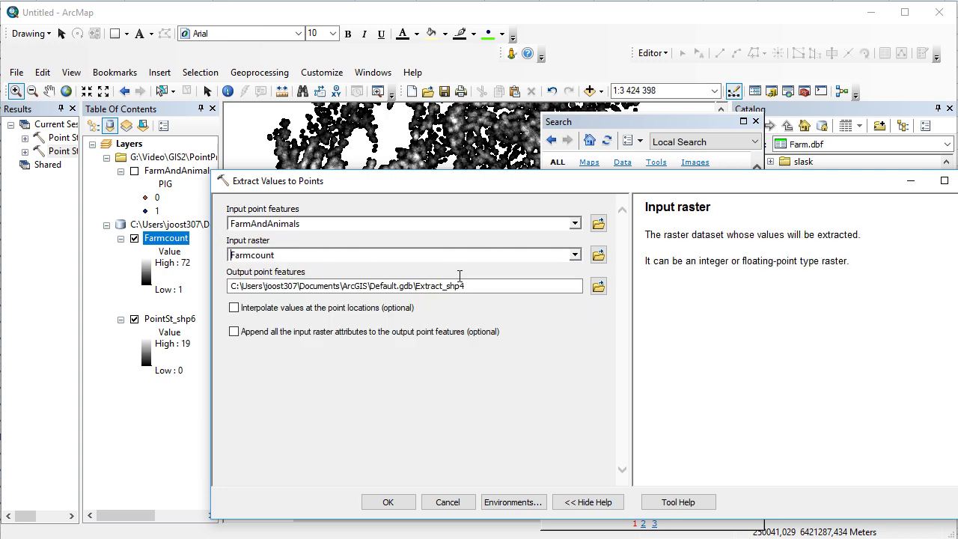
# Name the output point features FarmPoint, run the extraction, and close the tool search.
pyautogui.click(501, 286)
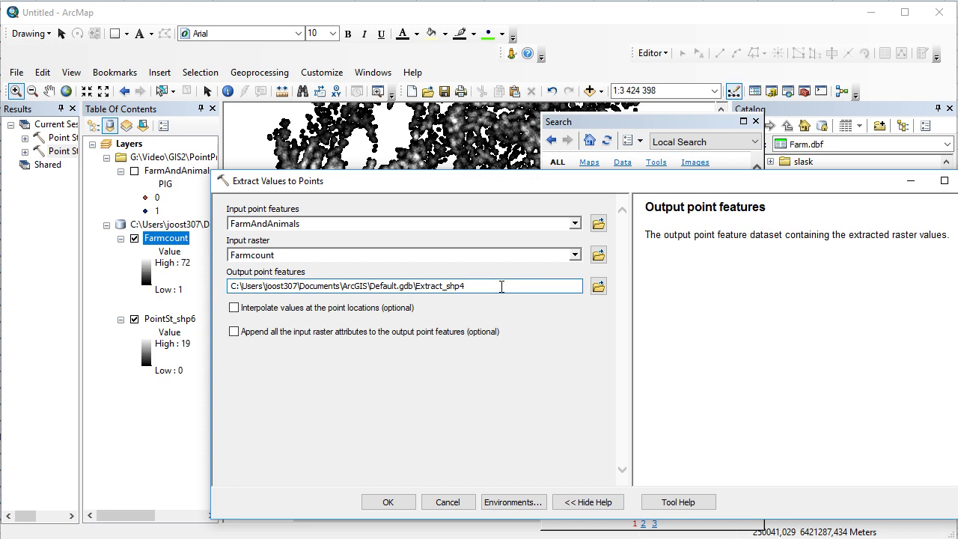
pyautogui.press('BackSpace')
pyautogui.press('BackSpace')
pyautogui.press('BackSpace')
pyautogui.press('BackSpace')
pyautogui.press('BackSpace')
pyautogui.press('BackSpace')
pyautogui.press('BackSpace')
pyautogui.press('BackSpace')
pyautogui.press('BackSpace')
pyautogui.press('BackSpace')
pyautogui.press('BackSpace')
pyautogui.press('BackSpace')
pyautogui.write('FarmPoint')
pyautogui.click(384, 506)
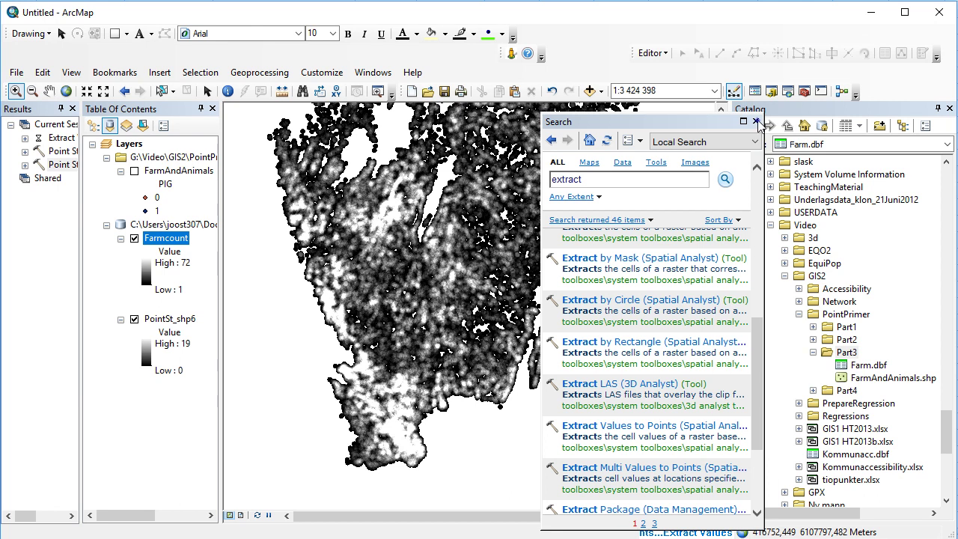
pyautogui.click(756, 122)
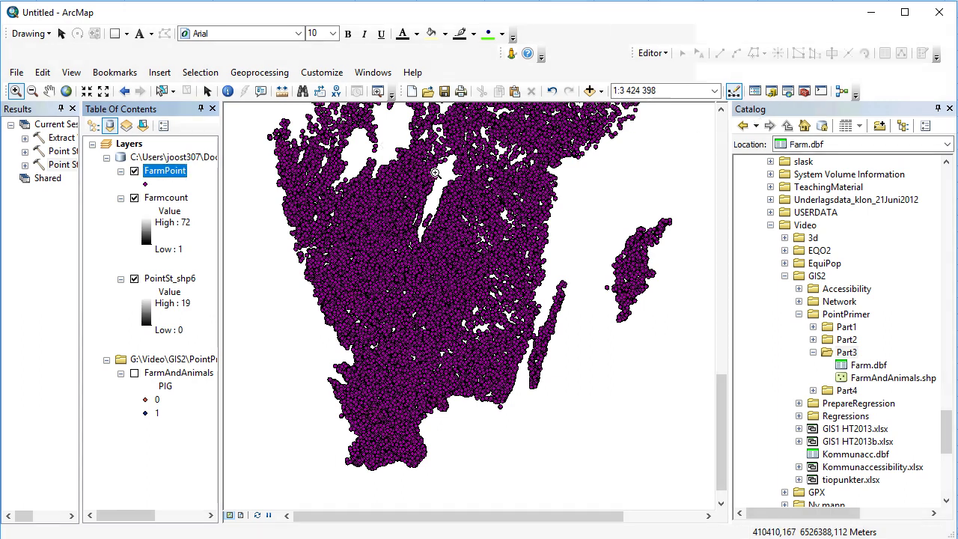
# Open the FarmPoint attribute table and check the extracted values in the RASTERVALU field.
pyautogui.moveTo(385, 145); pyautogui.dragTo(446, 189)
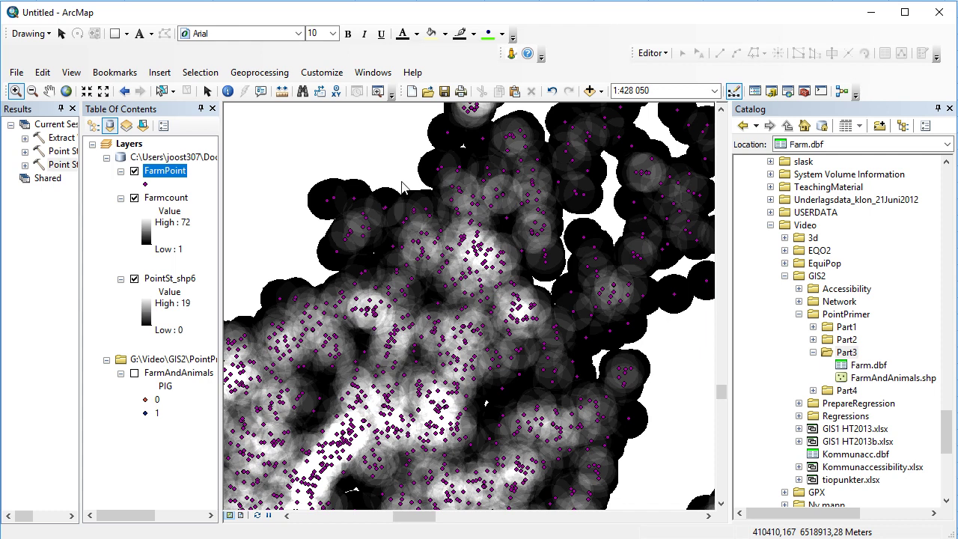
pyautogui.rightClick(183, 179)
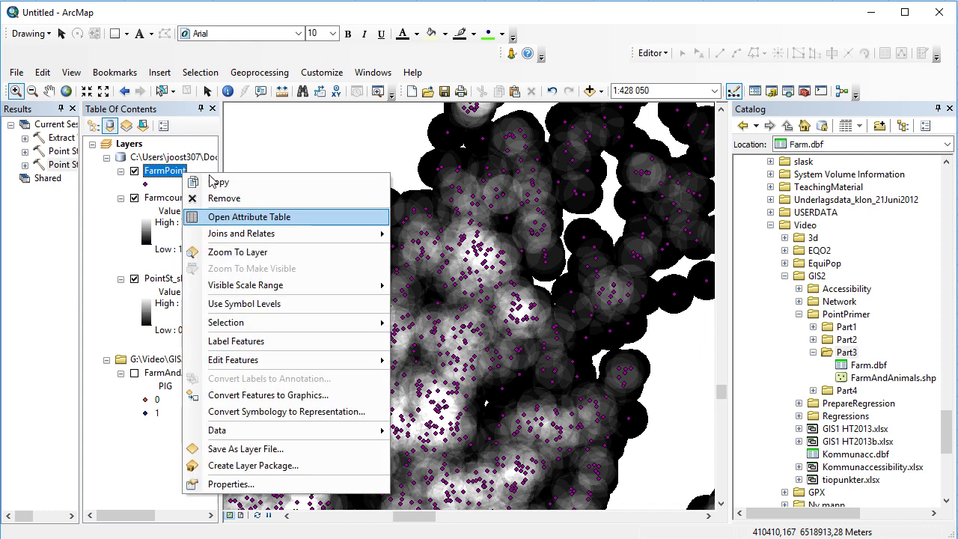
pyautogui.click(244, 218)
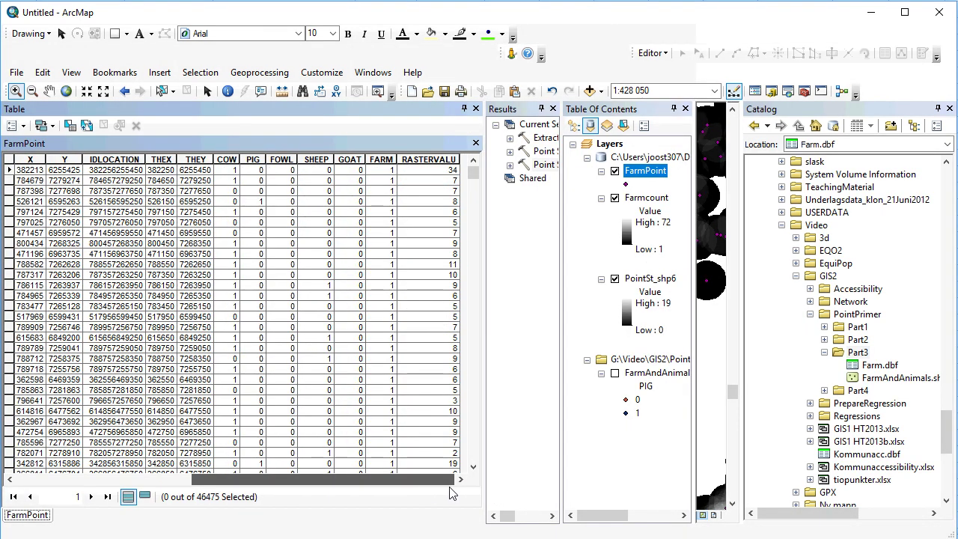
pyautogui.click(433, 171)
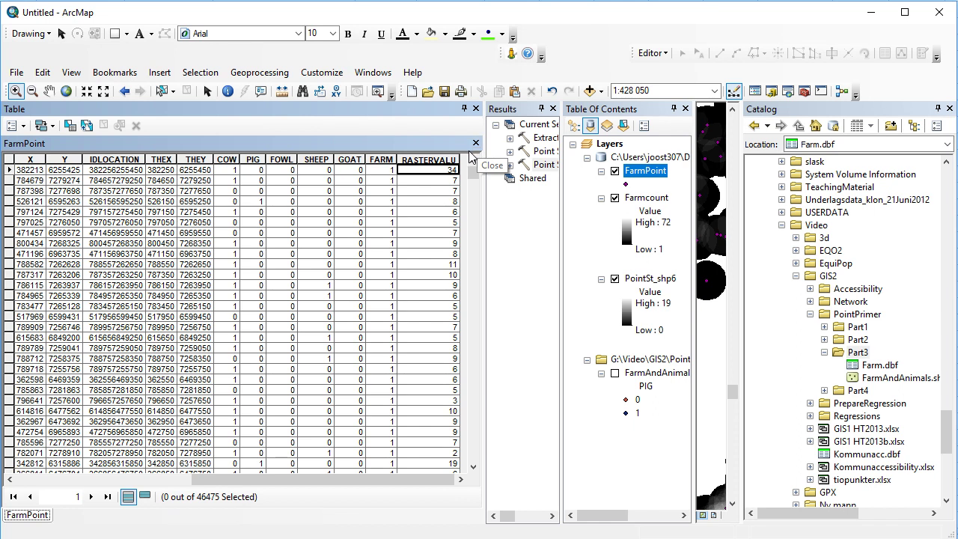
# Add a Short Integer field named FarmCount to the FarmPoint table.
pyautogui.click(23, 127)
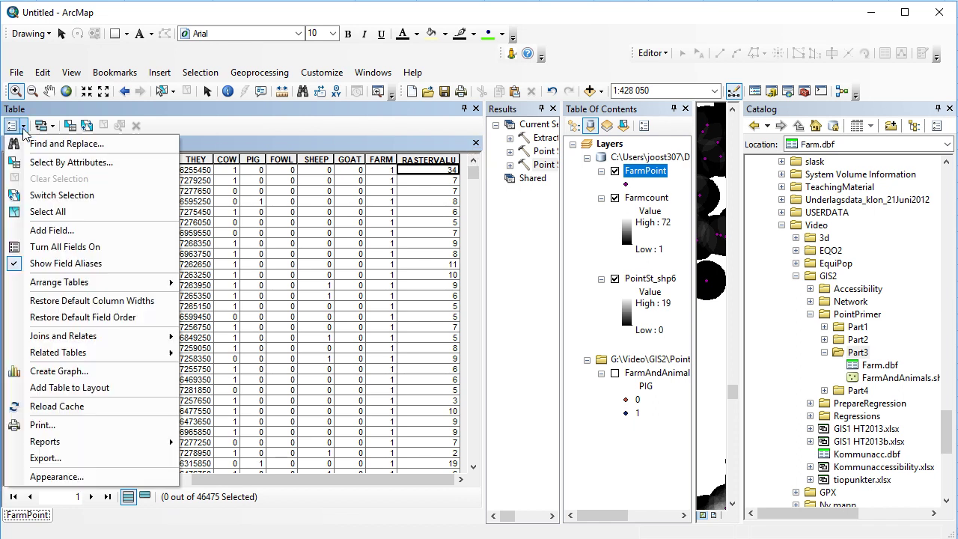
pyautogui.click(50, 233)
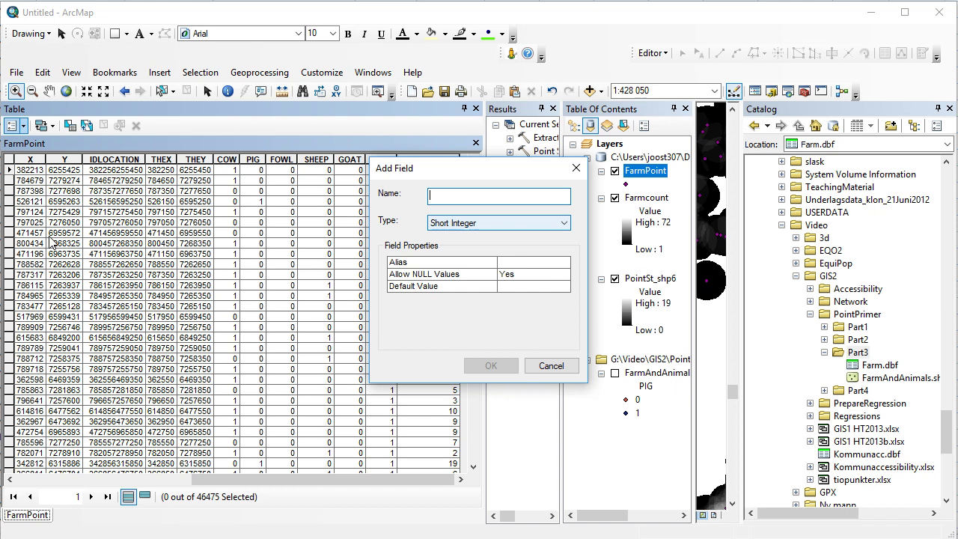
pyautogui.write('FarmCount')
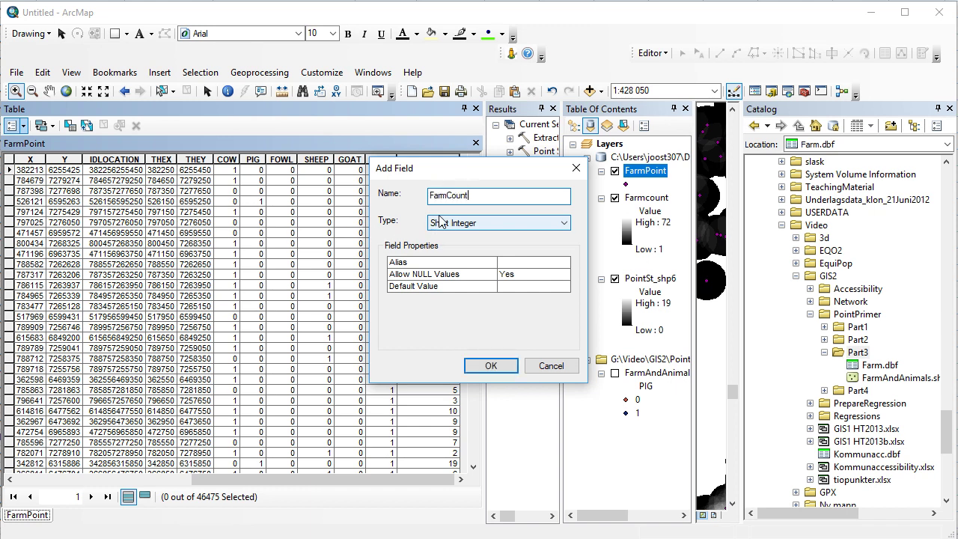
pyautogui.press('Return')
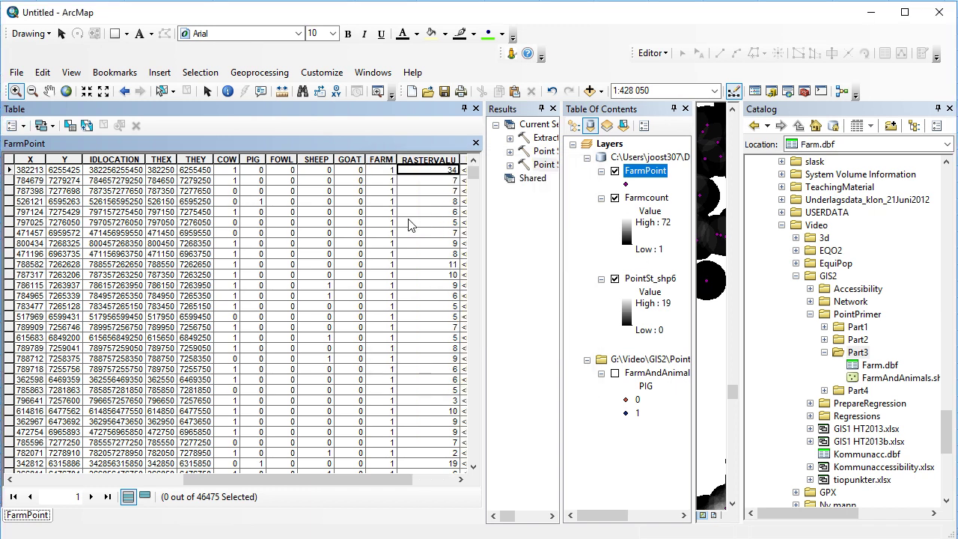
# Fill the FarmCount field with the RASTERVALU values using the Field Calculator with the expression [RASTERVALU].
pyautogui.moveTo(314, 480); pyautogui.dragTo(359, 480)
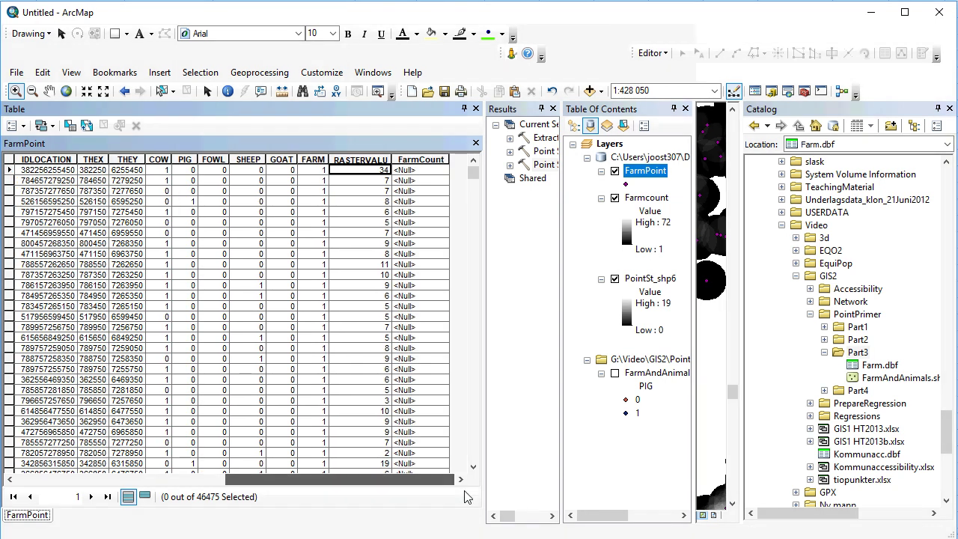
pyautogui.click(429, 160)
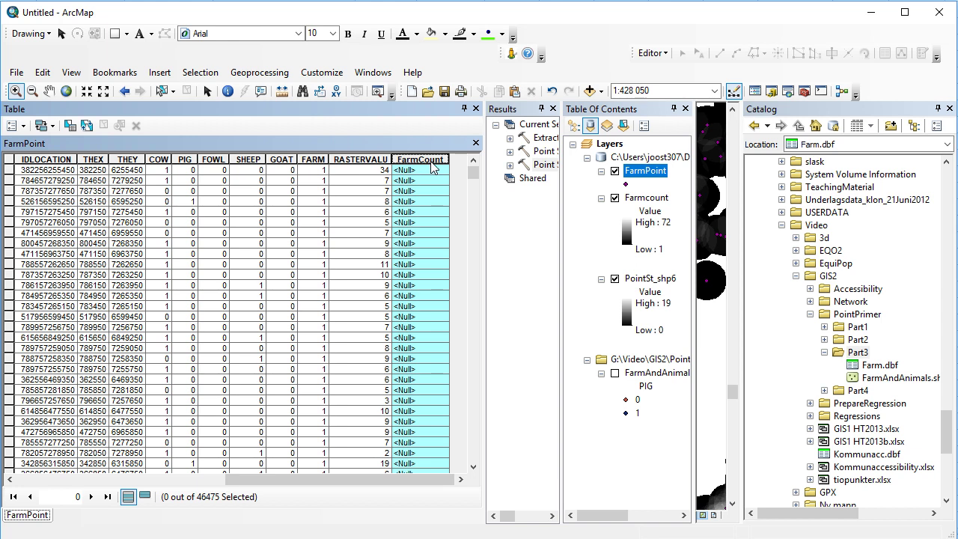
pyautogui.rightClick(433, 166)
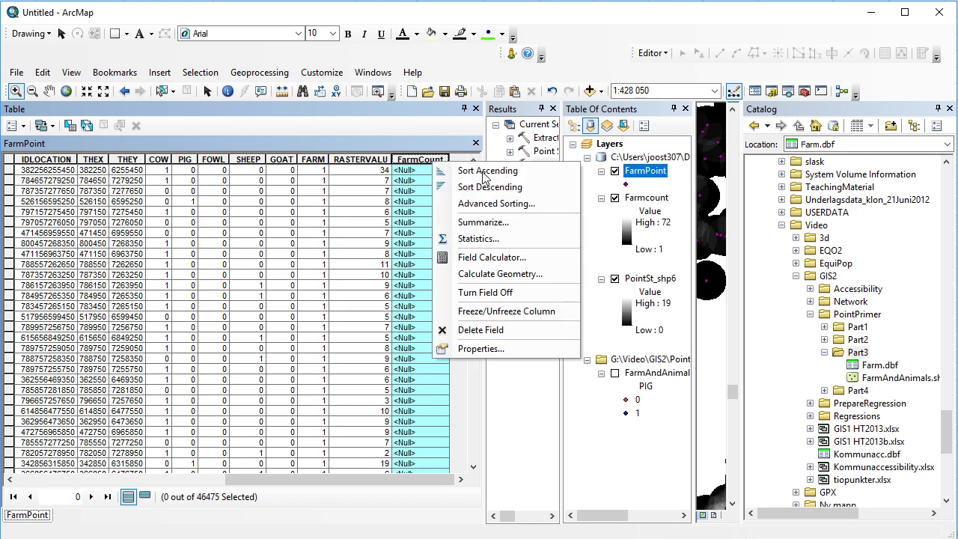
pyautogui.click(523, 259)
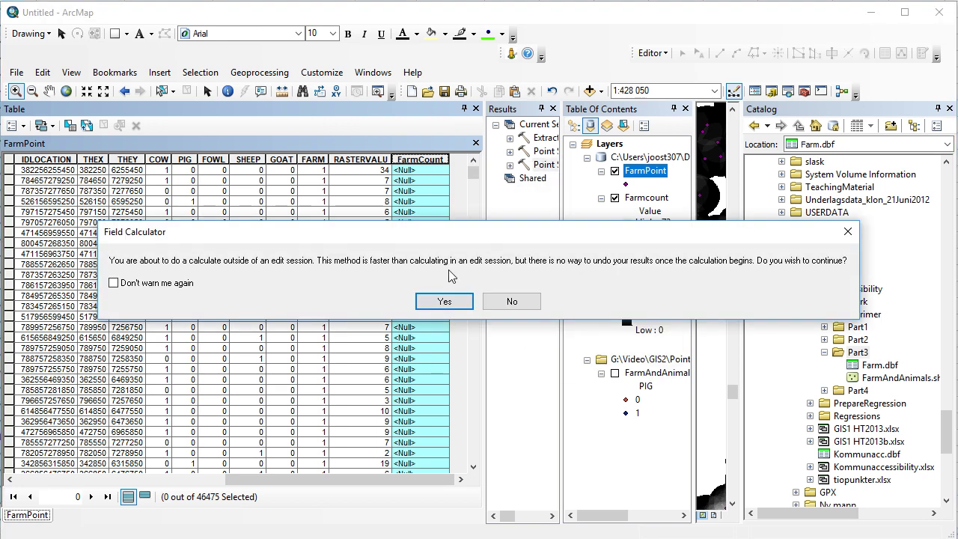
pyautogui.click(425, 300)
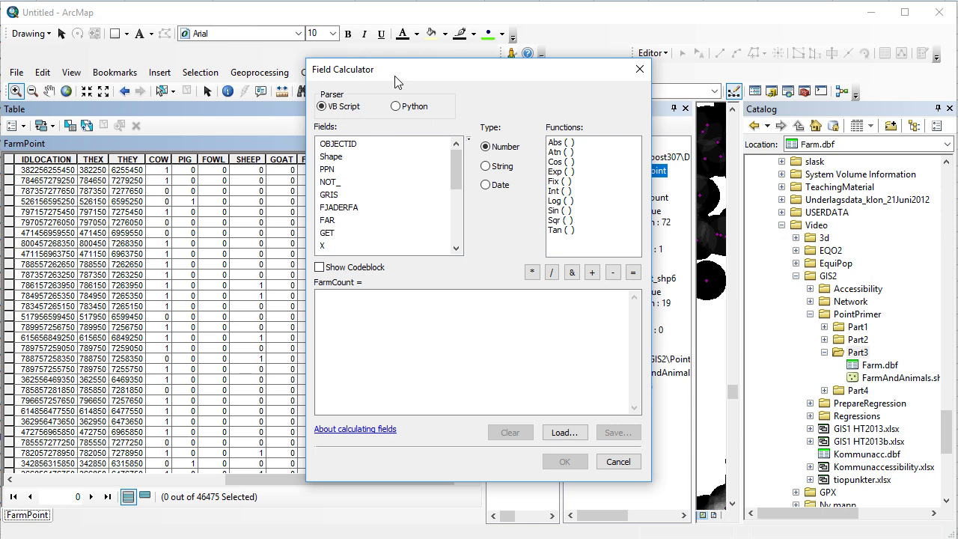
pyautogui.moveTo(396, 74); pyautogui.dragTo(570, 69)
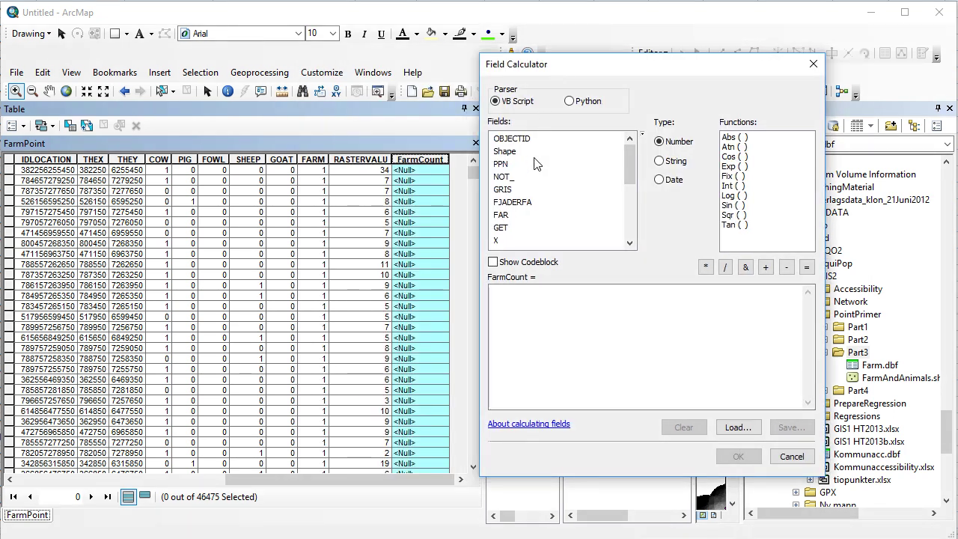
pyautogui.scroll(-4, 534, 225)
pyautogui.doubleClick(533, 229)
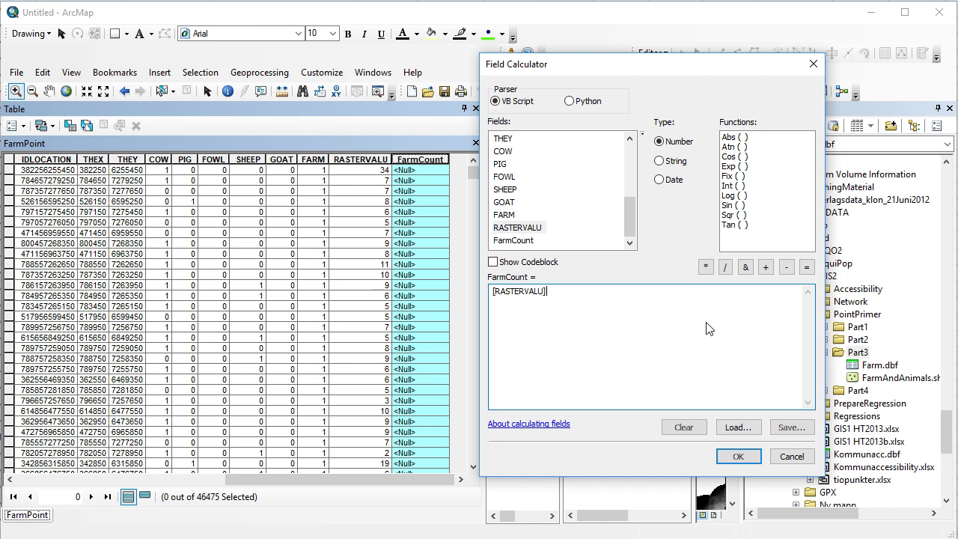
pyautogui.click(736, 455)
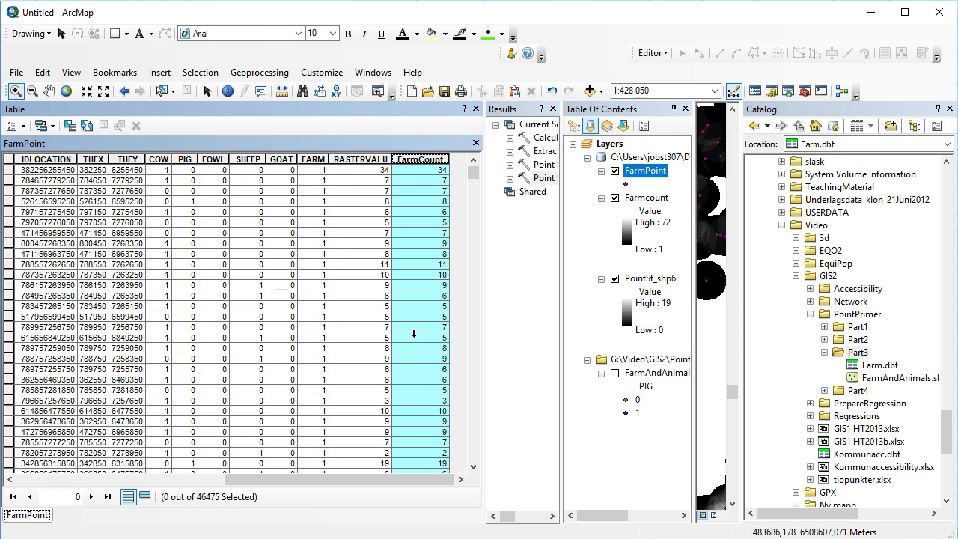
# Delete the RASTERVALU field from the FarmPoint attribute table and close the table.
pyautogui.click(368, 161)
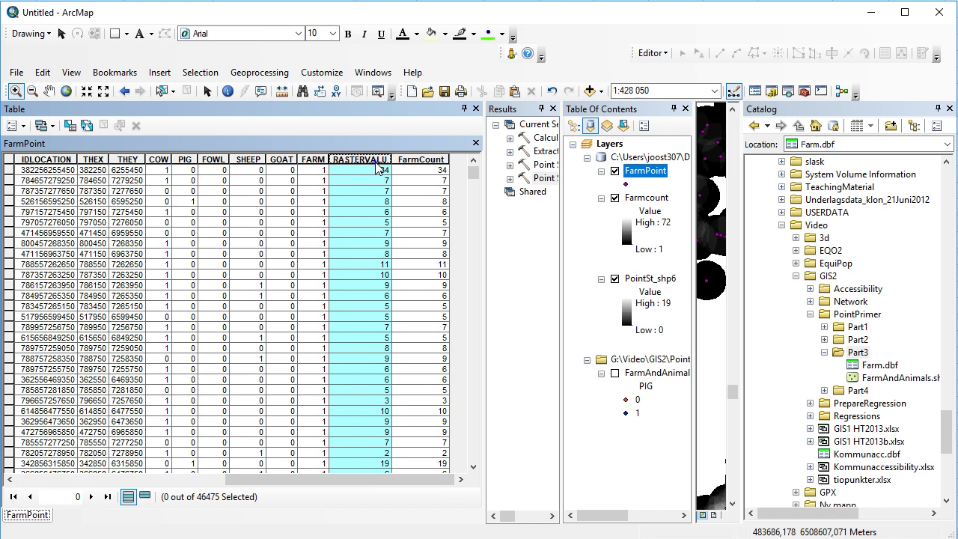
pyautogui.rightClick(376, 165)
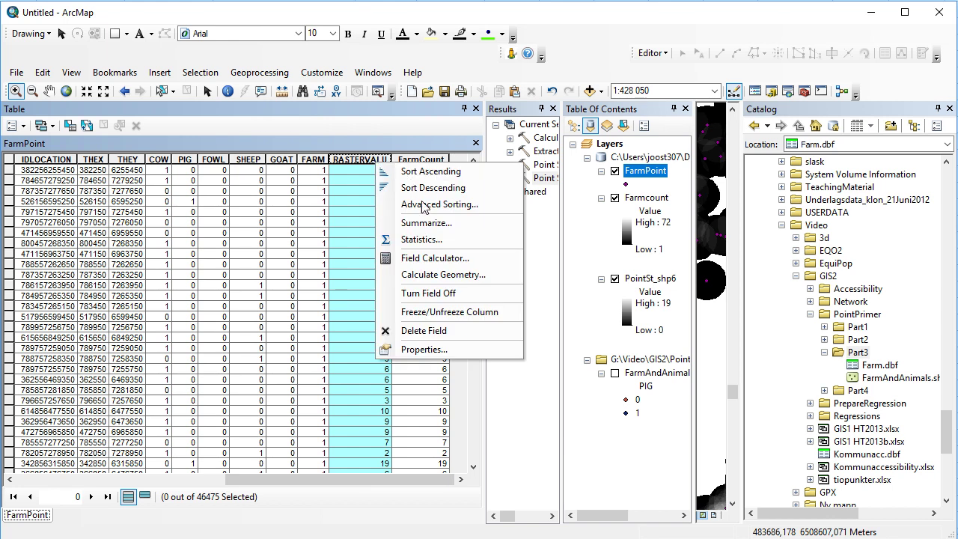
pyautogui.click(441, 331)
pyautogui.click(620, 419)
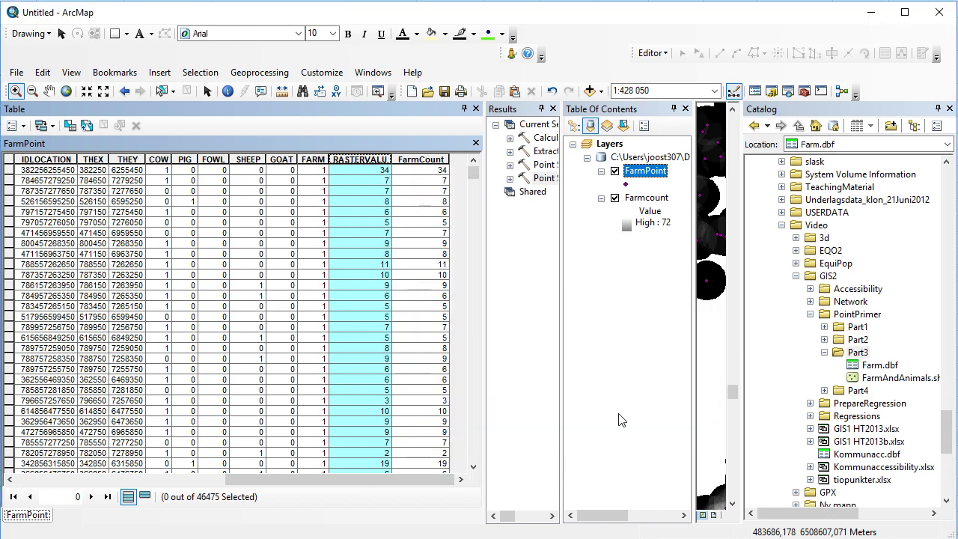
pyautogui.click(410, 224)
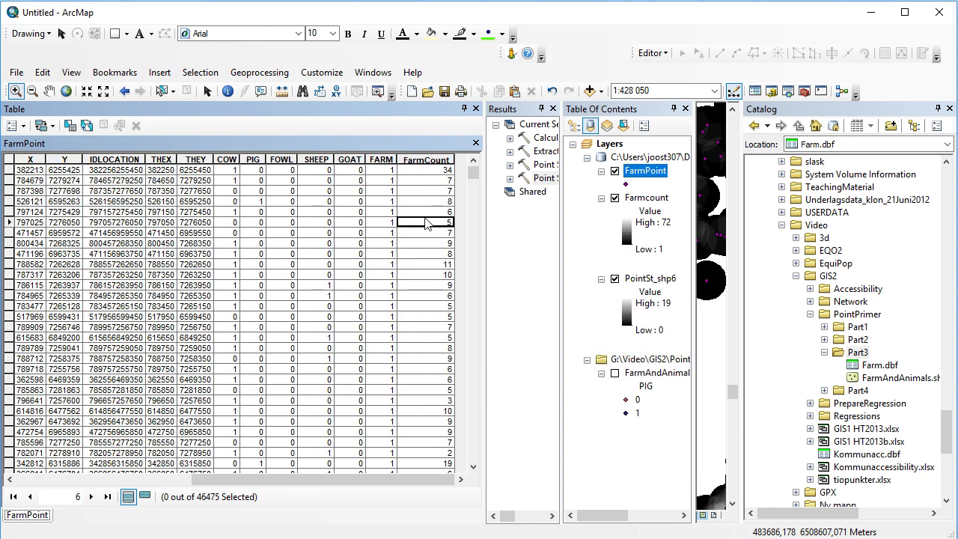
pyautogui.click(476, 110)
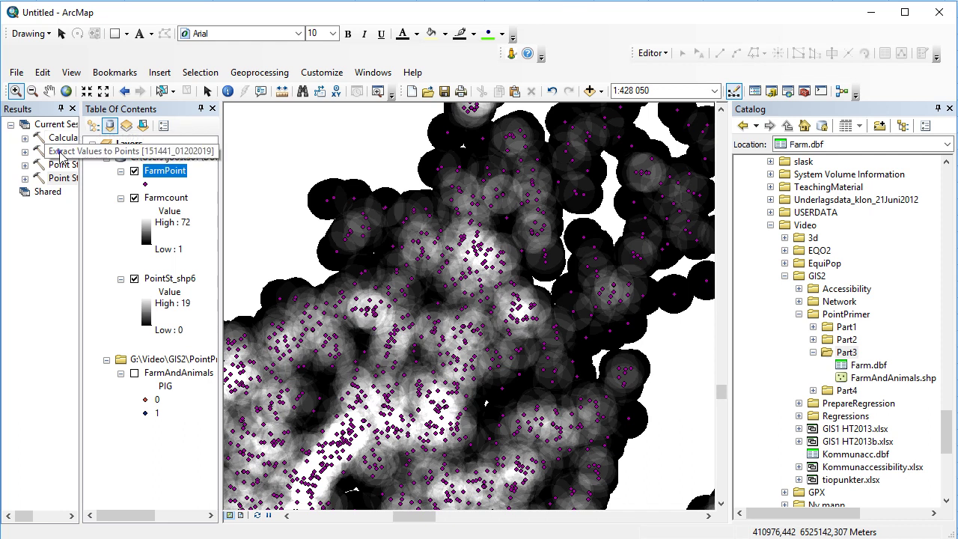
# Reopen the previous Extract Values to Points run with FarmPoint as input point features and PointSt_shp6 as input raster.
pyautogui.doubleClick(60, 151)
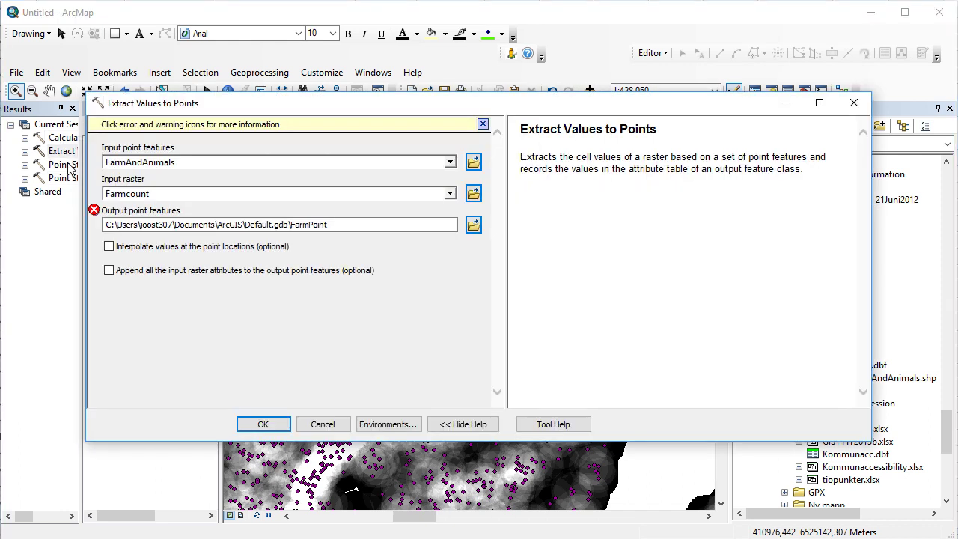
pyautogui.click(449, 162)
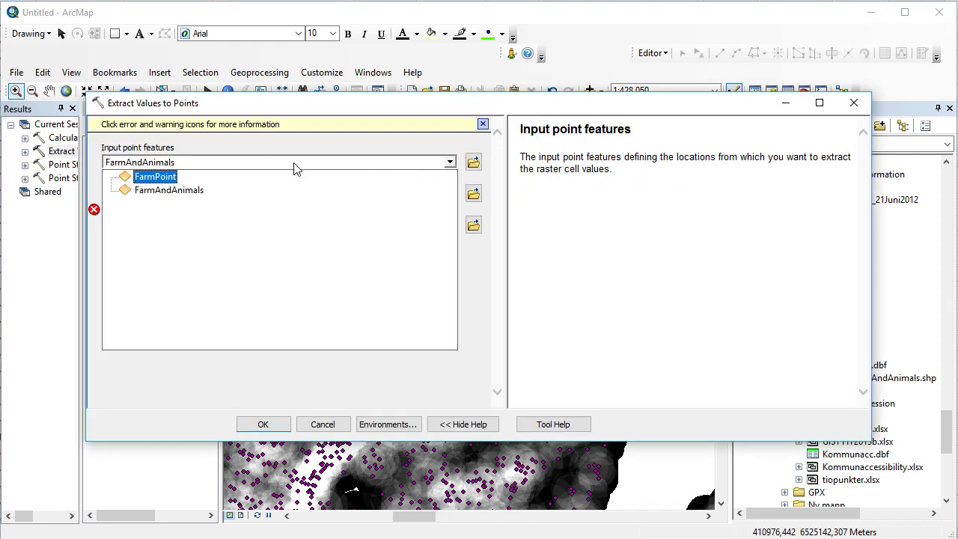
pyautogui.click(153, 178)
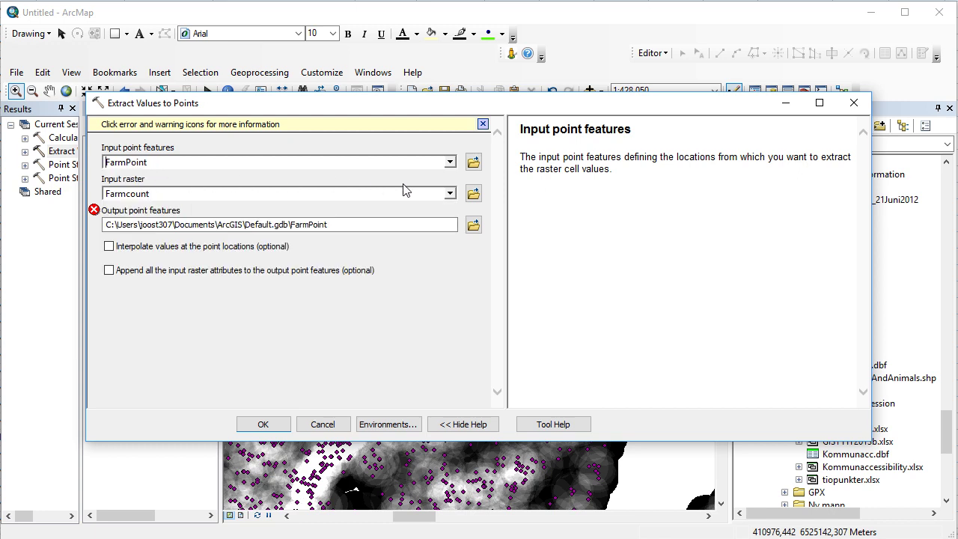
pyautogui.click(449, 194)
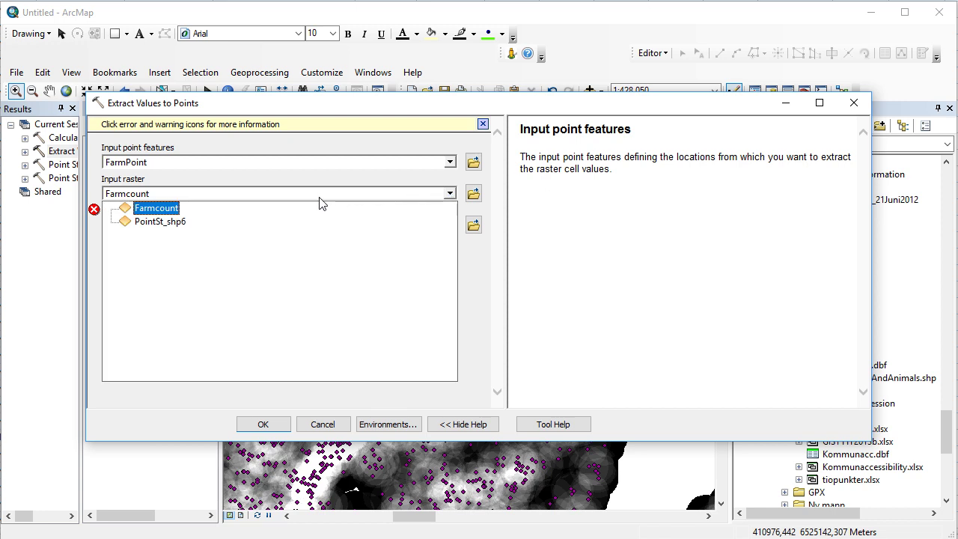
pyautogui.click(160, 222)
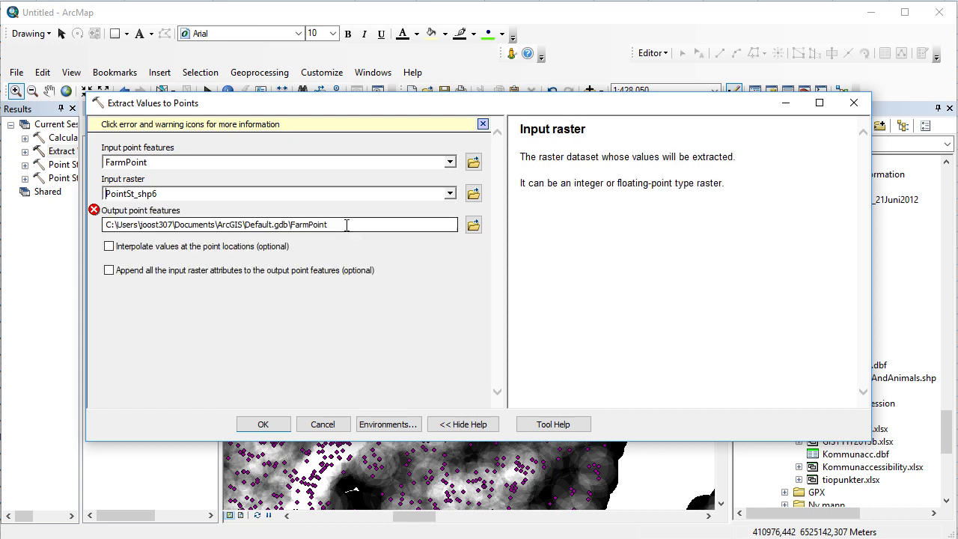
# Name the output point features FarmPointPlusPigs and run the extraction.
pyautogui.click(368, 226)
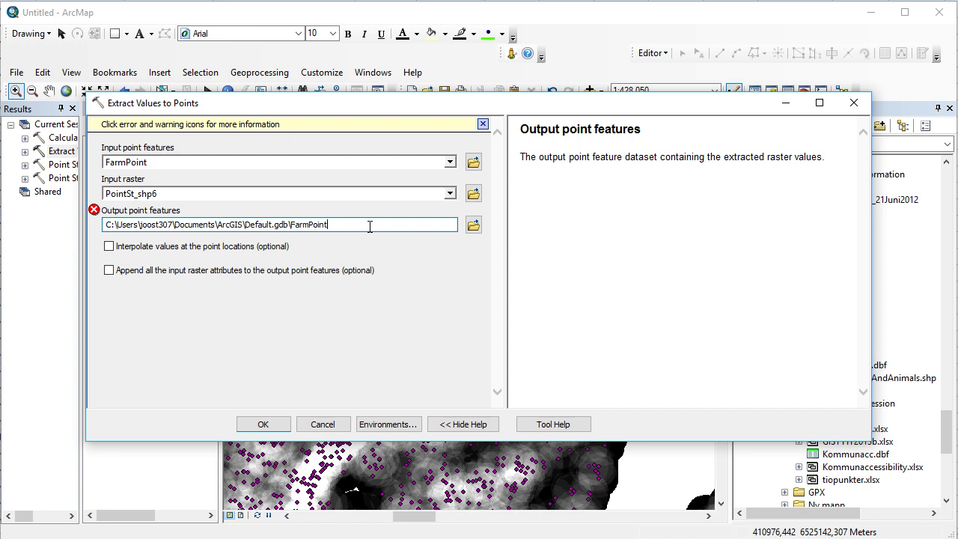
pyautogui.write('Plus')
pyautogui.write('gs')
pyautogui.click(263, 424)
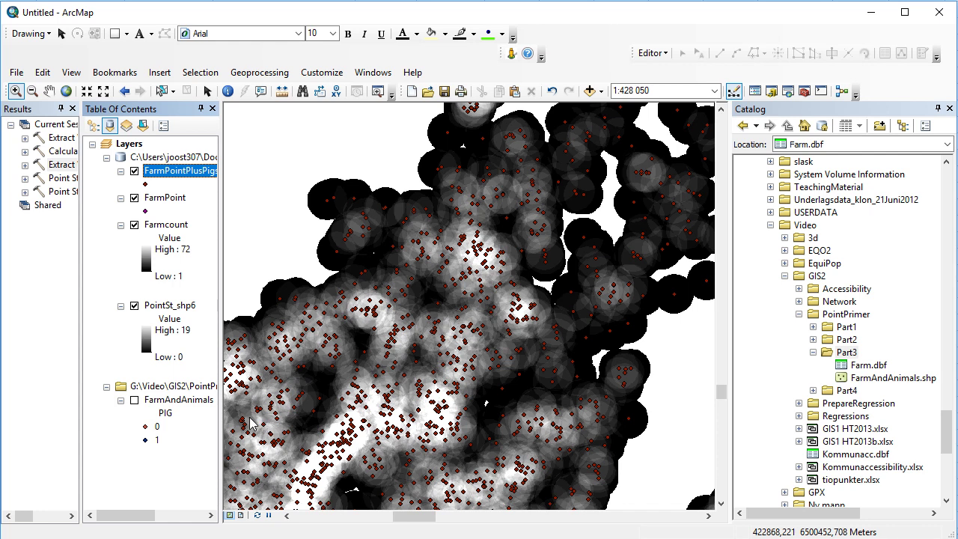
# Check the FarmCount and RASTERVALU fields in the FarmPointPlusPigs attribute table, then close the table.
pyautogui.rightClick(193, 180)
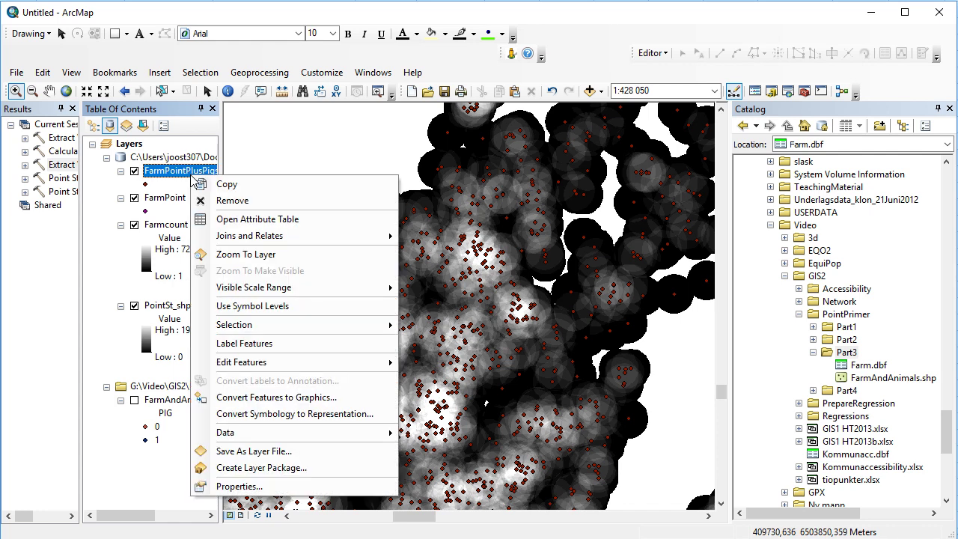
pyautogui.click(284, 228)
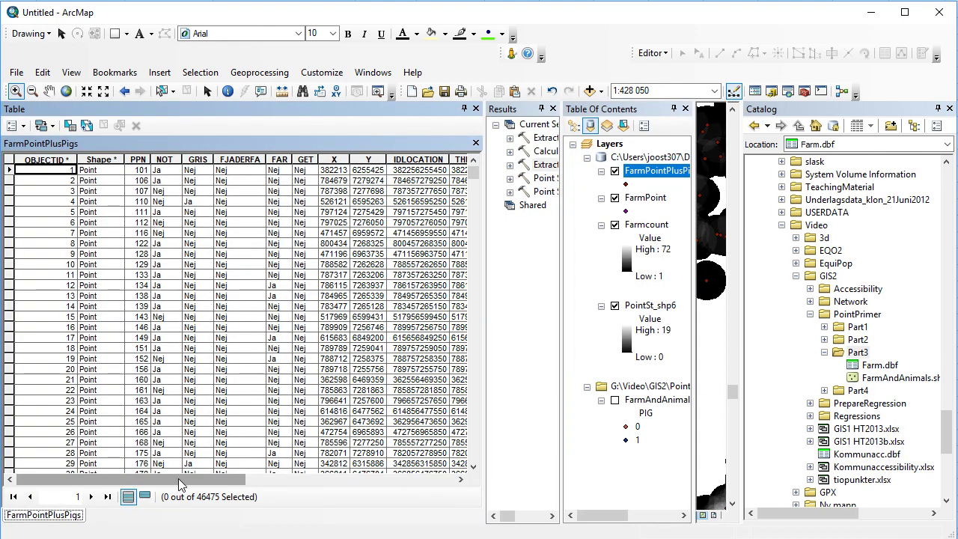
pyautogui.moveTo(179, 480); pyautogui.dragTo(390, 482)
pyautogui.click(423, 173)
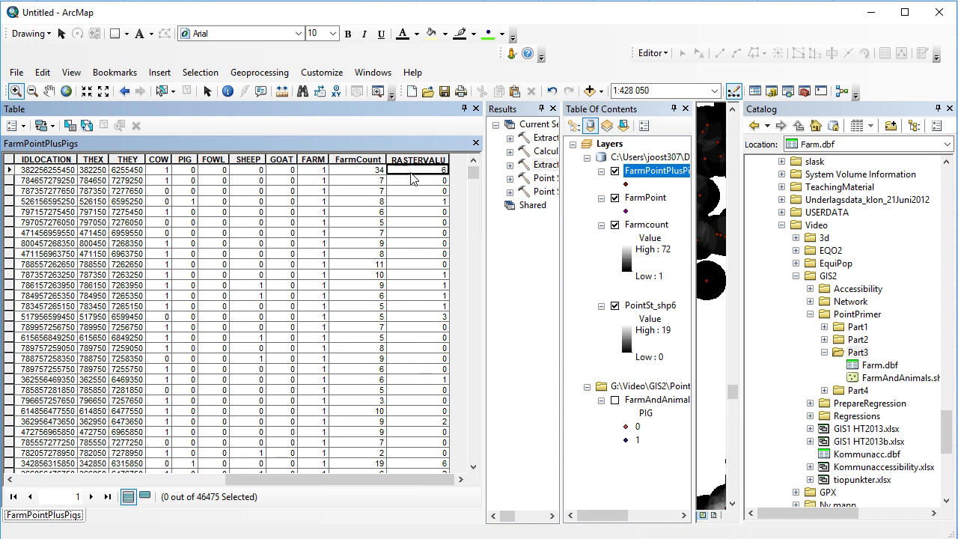
pyautogui.click(381, 172)
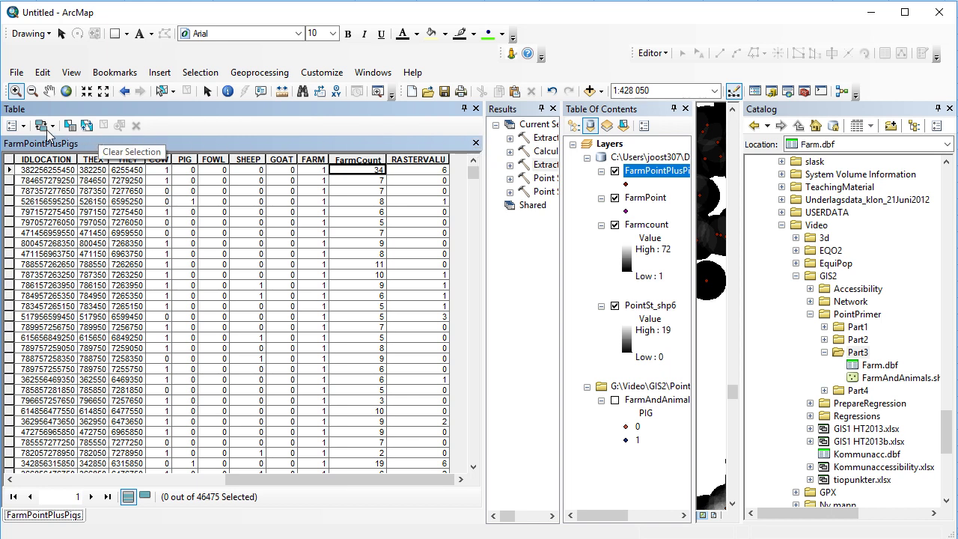
pyautogui.click(17, 126)
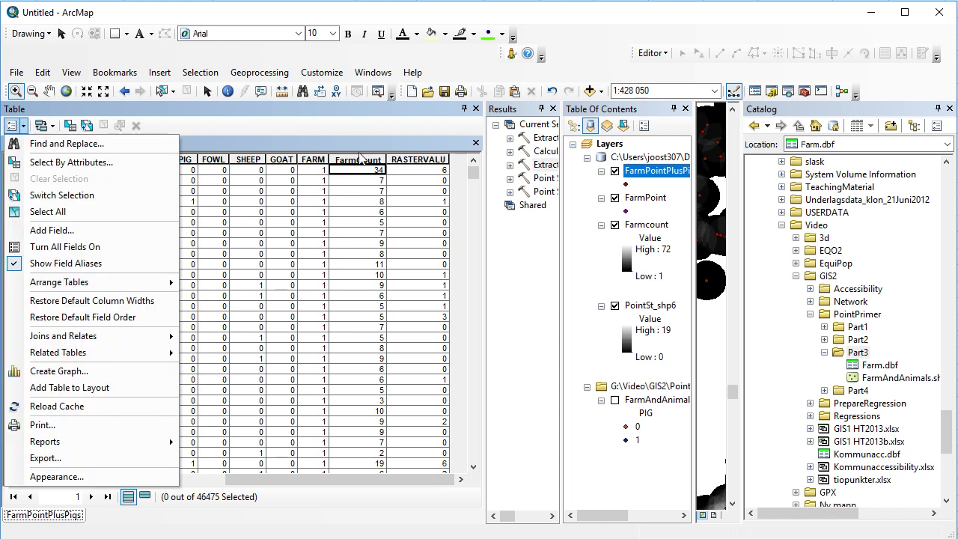
pyautogui.click(412, 200)
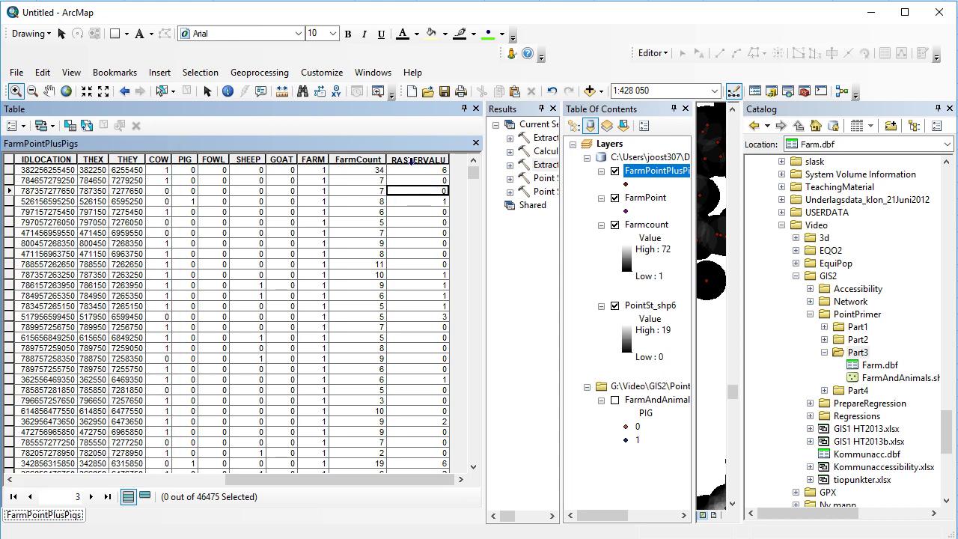
pyautogui.click(412, 159)
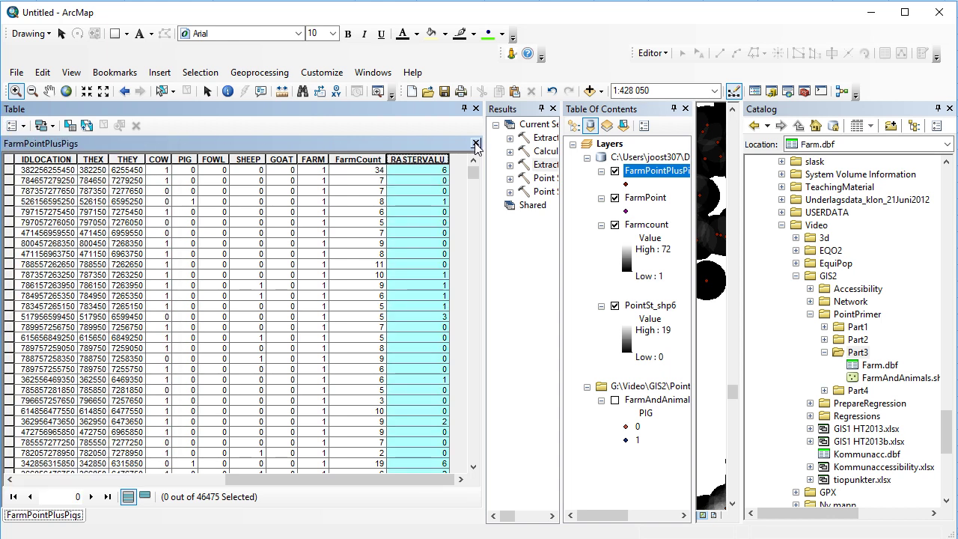
pyautogui.click(475, 143)
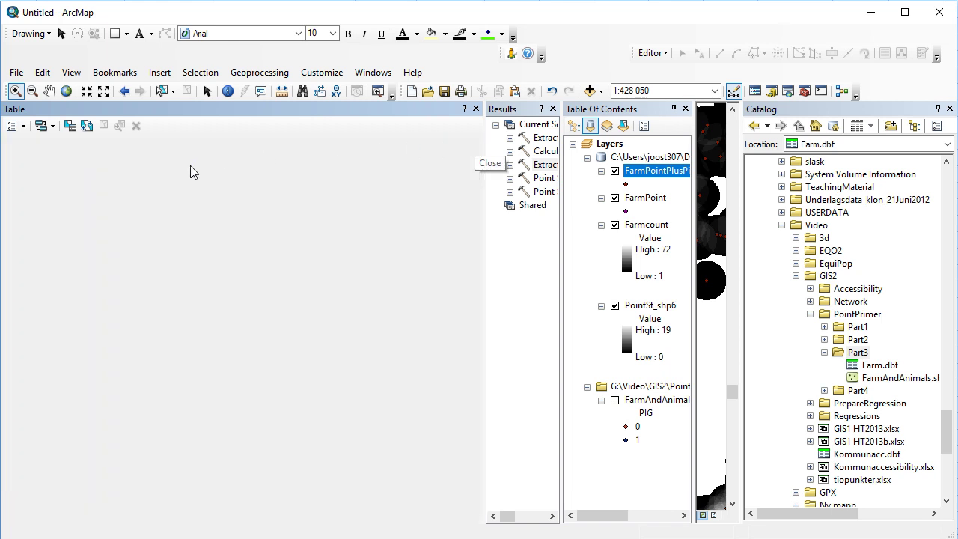
pyautogui.click(475, 108)
# Set the FarmPointPlusPigs layer's symbology to graduated colors with RASTERVALU as the value field.
pyautogui.rightClick(179, 171)
pyautogui.click(271, 480)
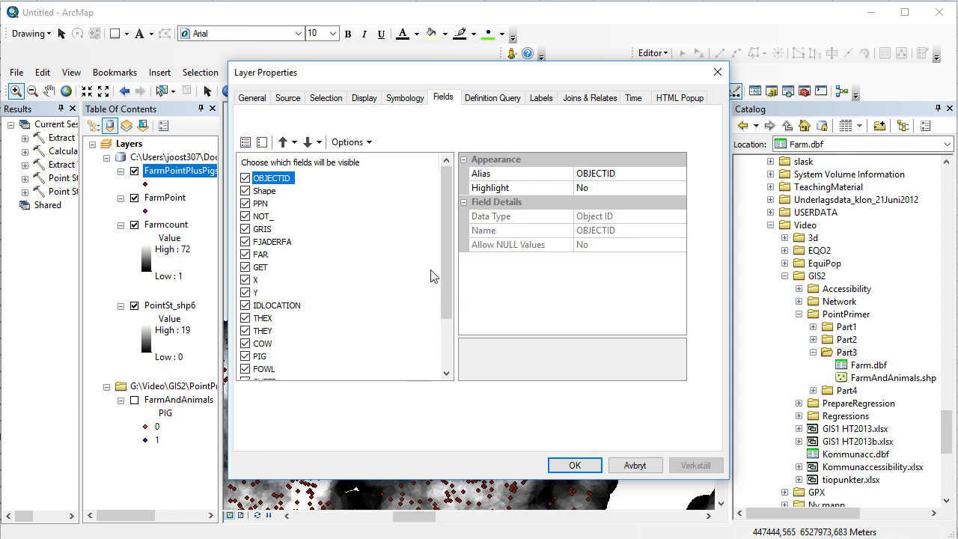
pyautogui.click(405, 98)
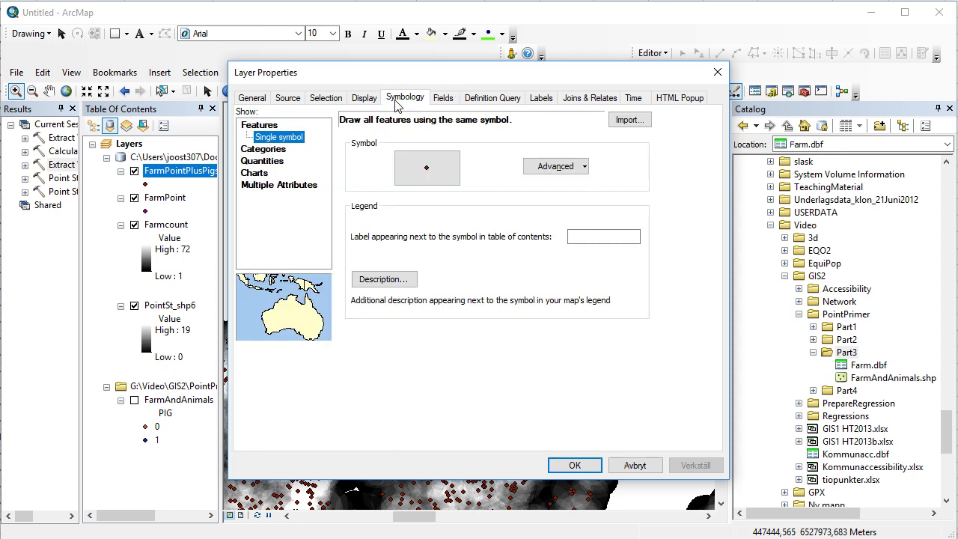
pyautogui.click(277, 163)
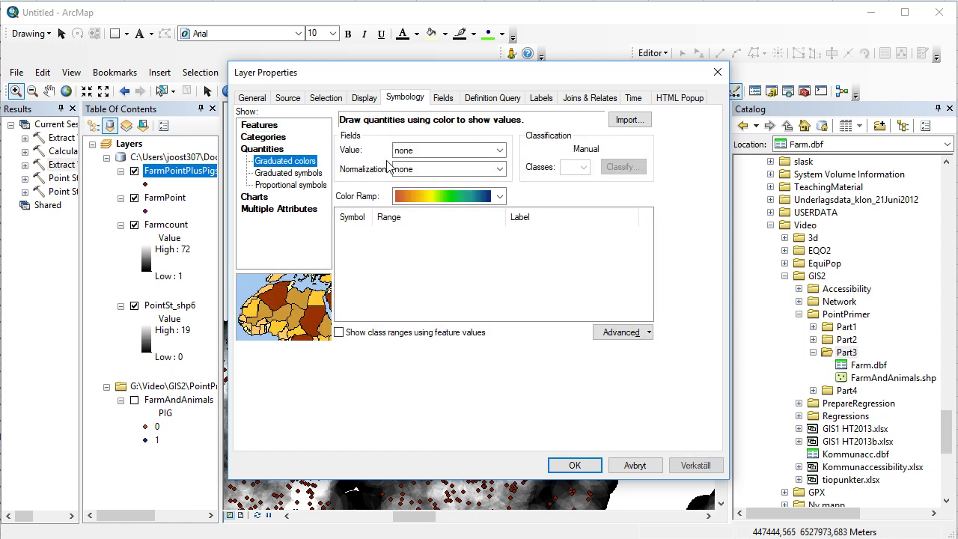
pyautogui.click(464, 152)
pyautogui.click(463, 152)
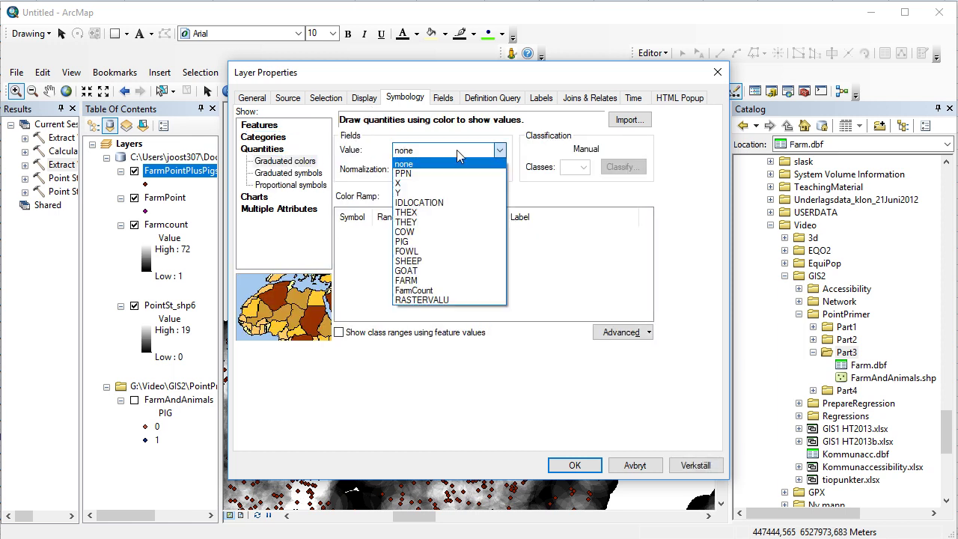
pyautogui.click(438, 301)
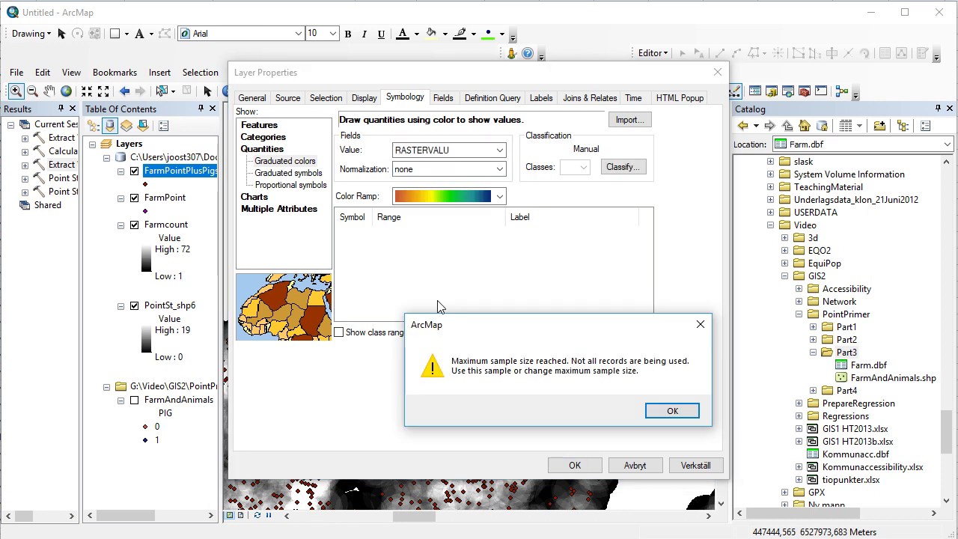
pyautogui.click(667, 409)
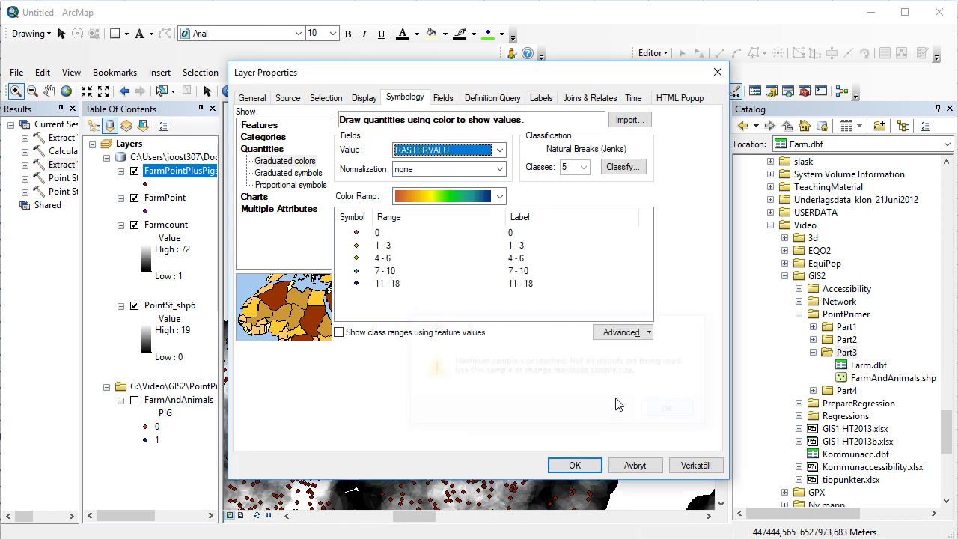
# Normalize the graduated colors by FarmCount, set 10 classes, and apply the symbology.
pyautogui.click(499, 169)
pyautogui.click(428, 330)
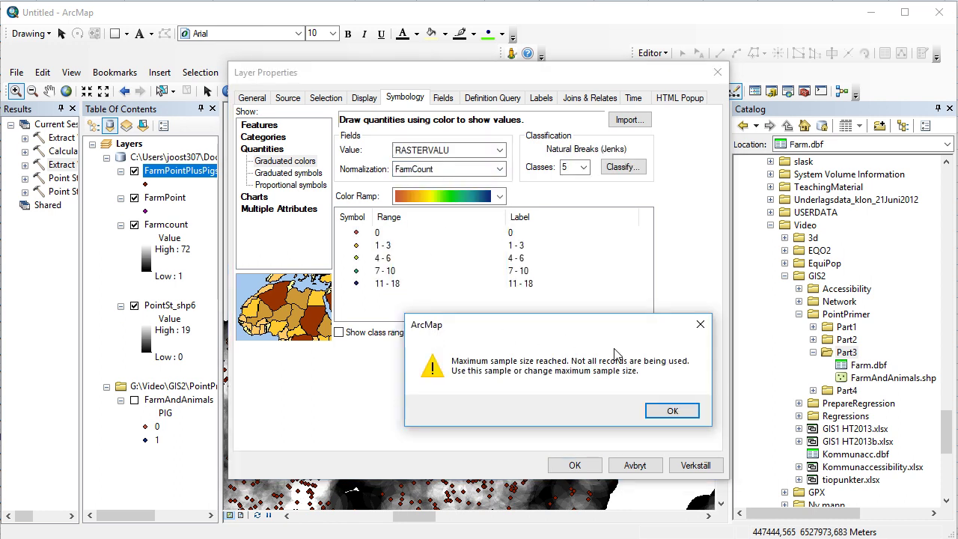
pyautogui.click(674, 411)
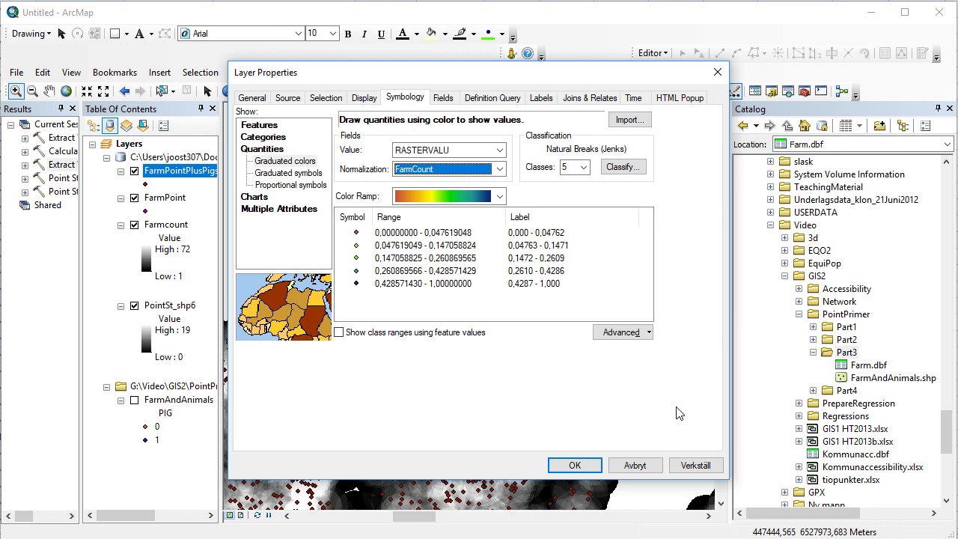
pyautogui.click(584, 167)
pyautogui.click(570, 258)
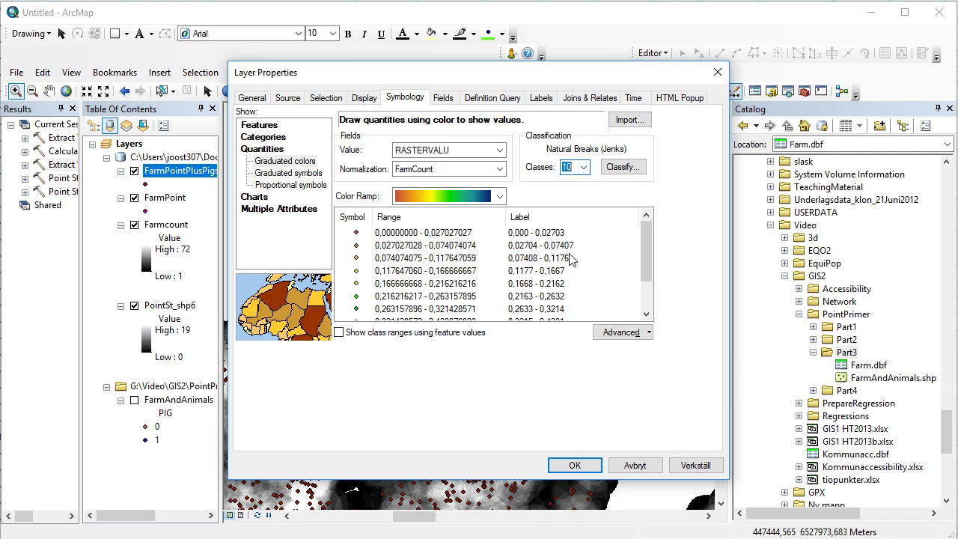
pyautogui.click(574, 465)
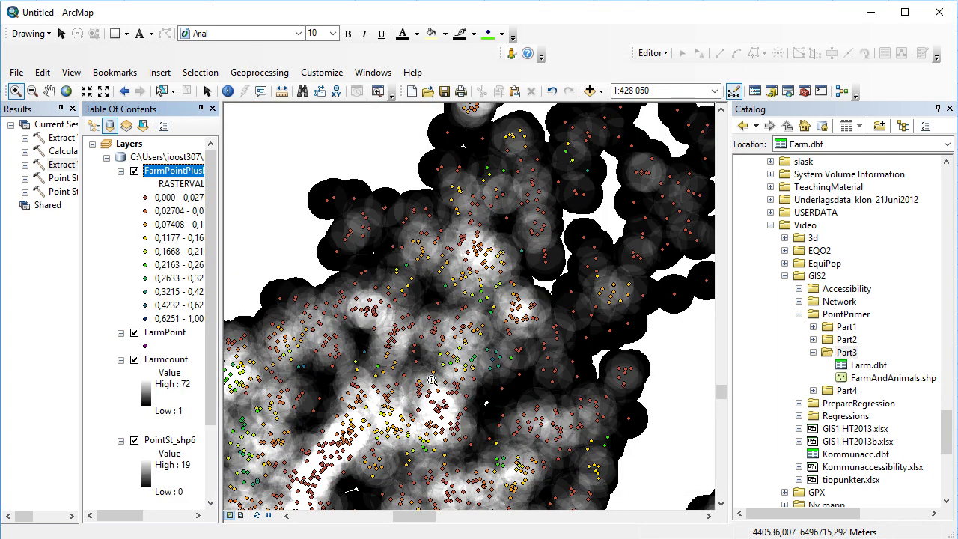
# Hide the FarmPoint layer and examine the pig-farm share pattern across the map at 1:1 500 000.
pyautogui.scroll(-3, 430, 352)
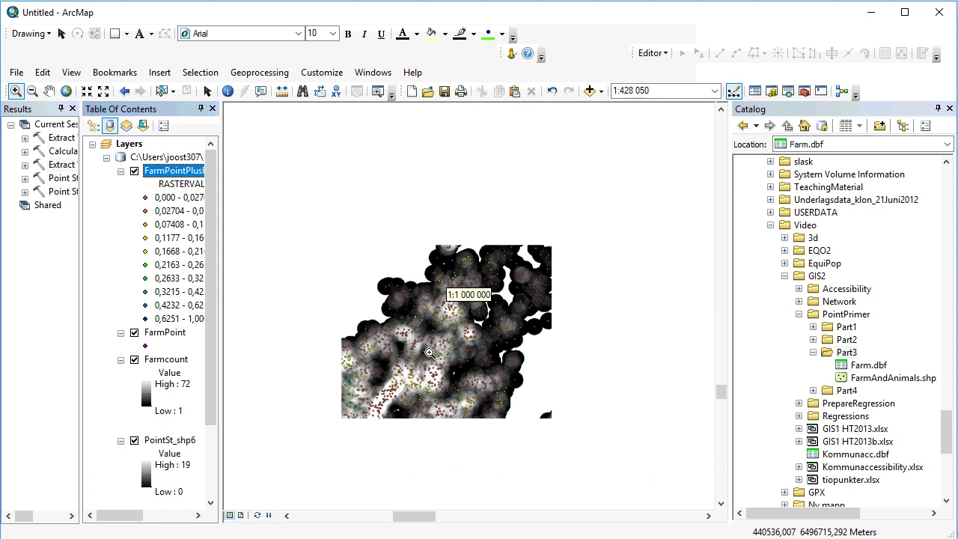
pyautogui.click(135, 332)
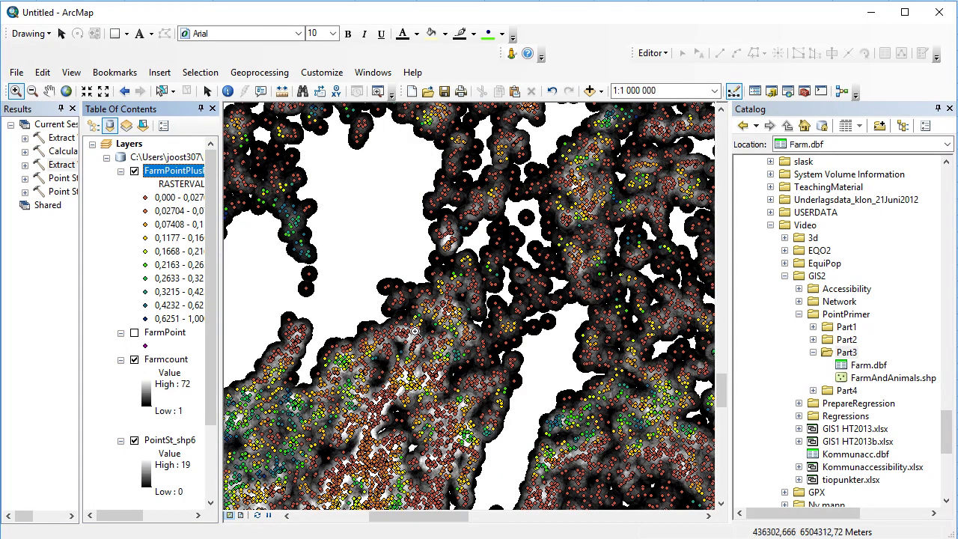
pyautogui.scroll(-1, 414, 330)
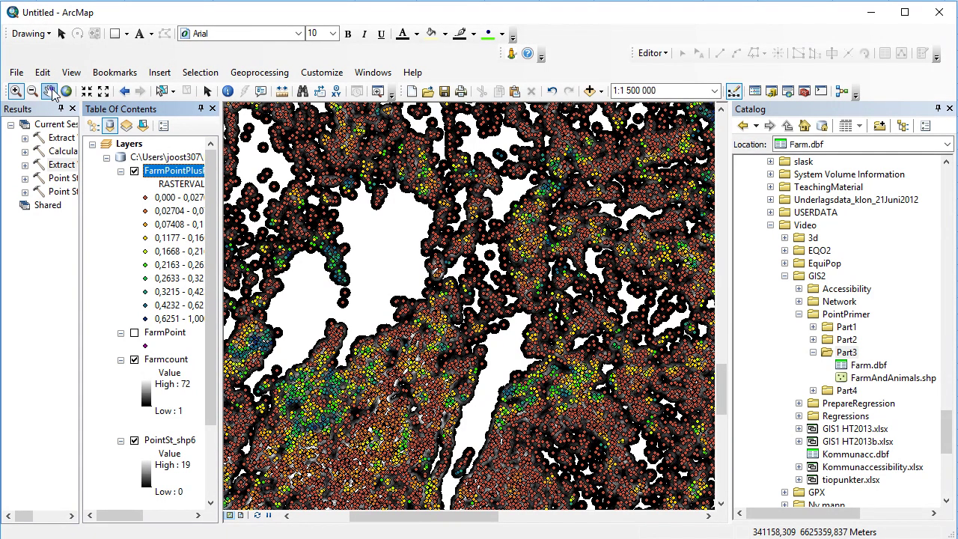
pyautogui.moveTo(499, 460); pyautogui.dragTo(492, 391)
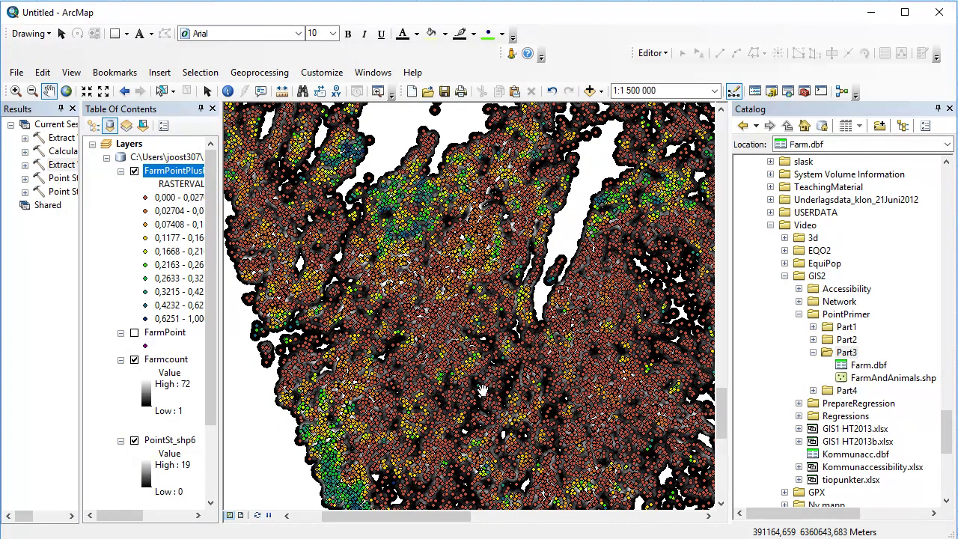
pyautogui.moveTo(418, 411); pyautogui.dragTo(406, 445)
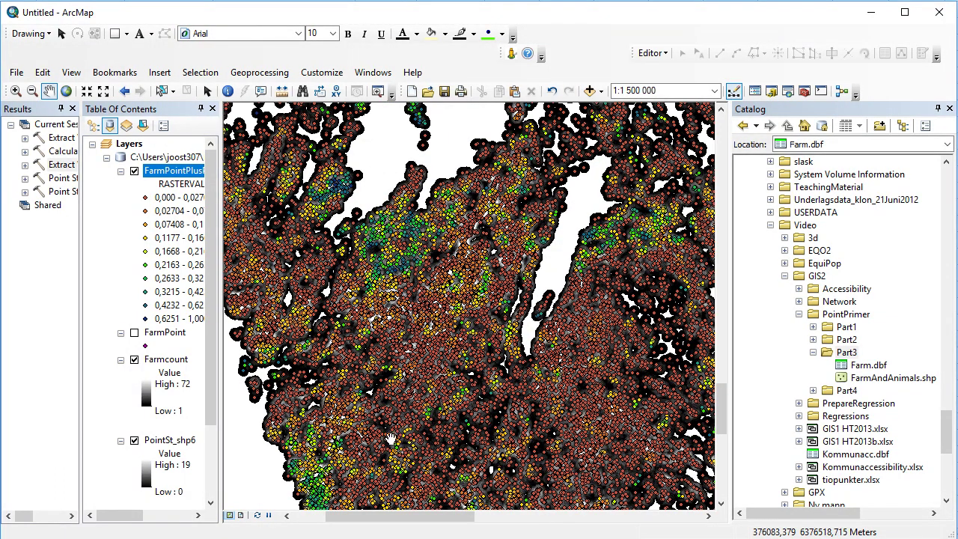
# Examine the normalized pig-farm share pattern along the southern tip of Sweden at 1:1 500 000.
pyautogui.moveTo(380, 413); pyautogui.dragTo(423, 193)
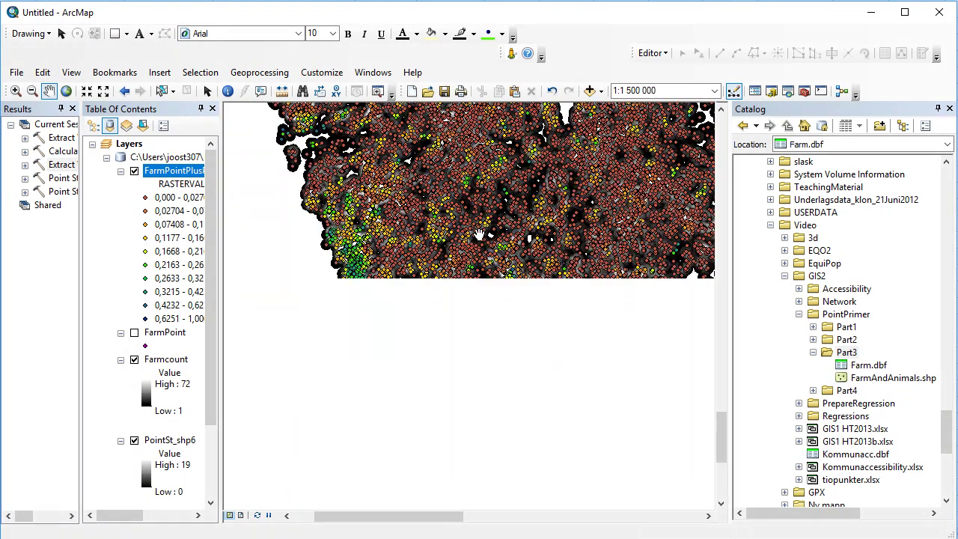
pyautogui.moveTo(503, 430); pyautogui.dragTo(441, 220)
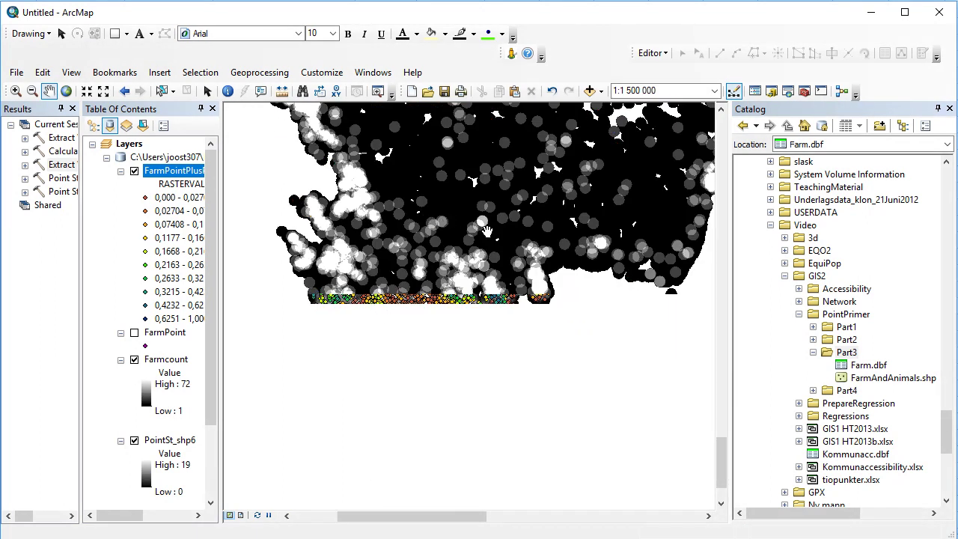
pyautogui.moveTo(510, 271); pyautogui.dragTo(484, 327)
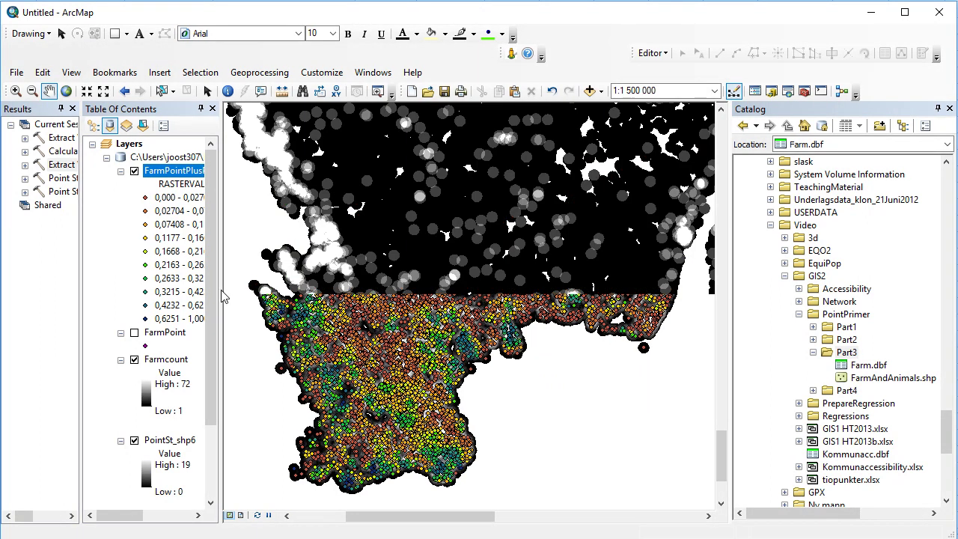
# View the whole country at full extent, and examine the pig-farm shares in east-central Sweden up close.
pyautogui.click(67, 91)
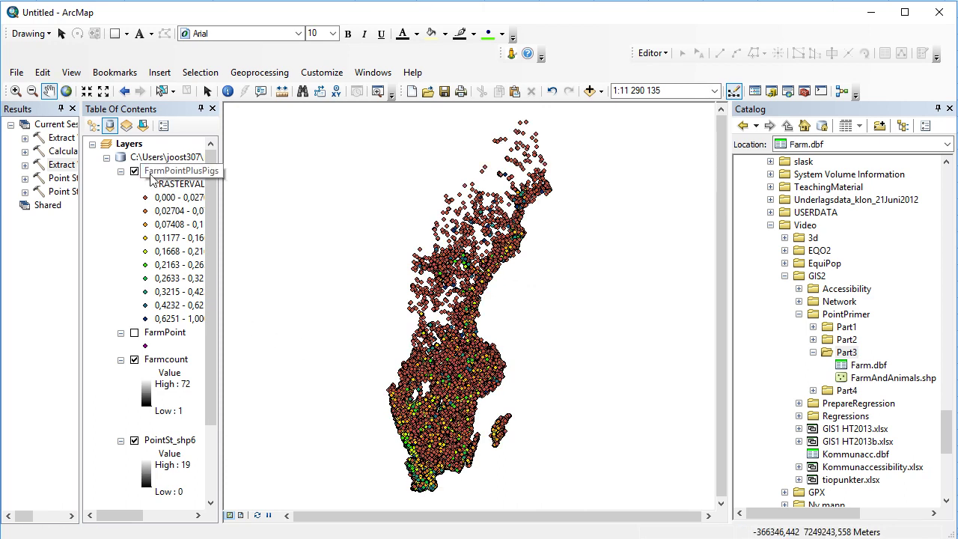
pyautogui.click(15, 92)
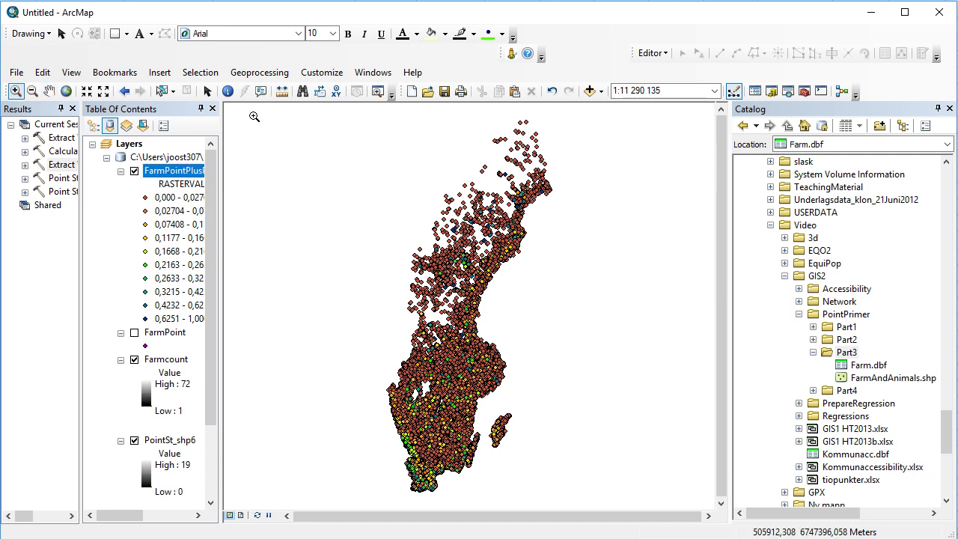
pyautogui.moveTo(447, 337); pyautogui.dragTo(513, 409)
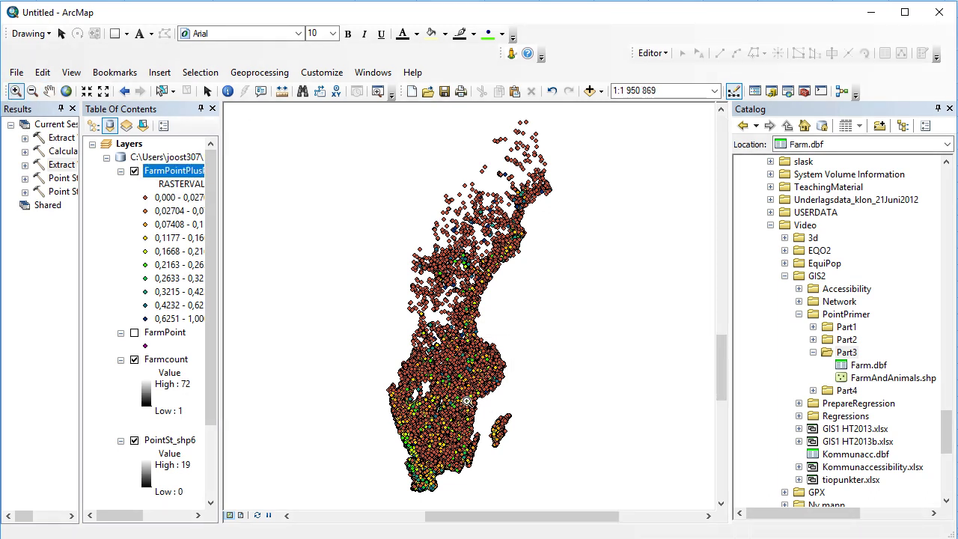
pyautogui.moveTo(370, 214); pyautogui.dragTo(619, 401)
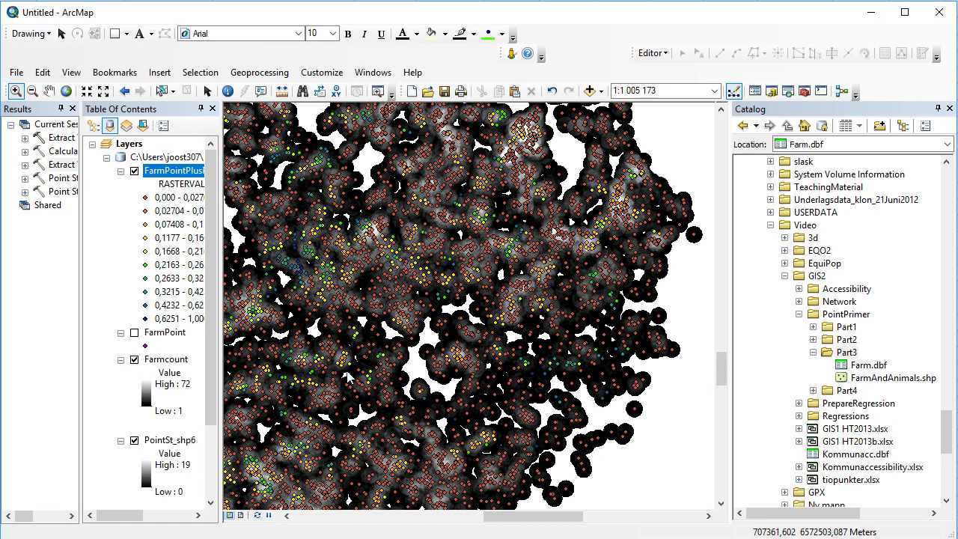
# Return to the full extent, and examine the pig-farm shares of the sparse, isolated farm points in northern Sweden.
pyautogui.click(67, 92)
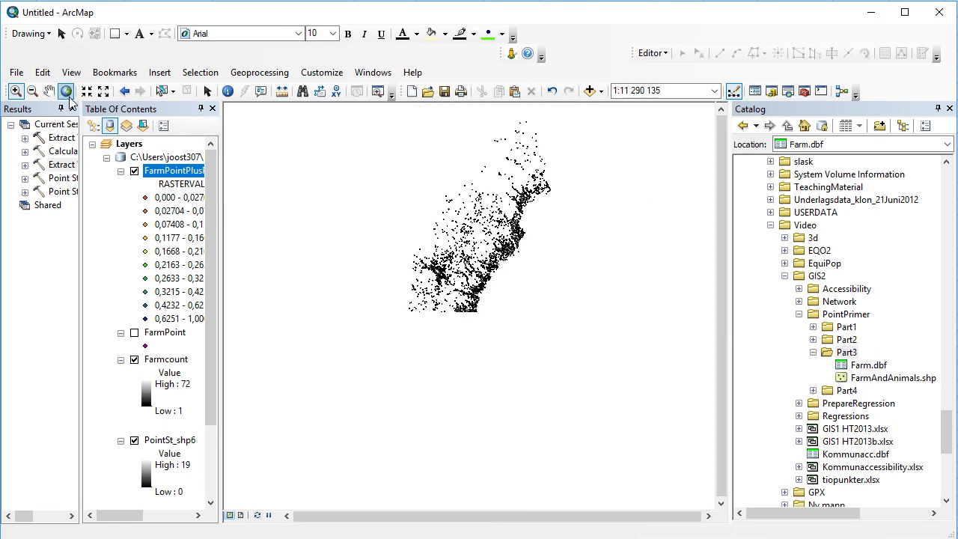
pyautogui.click(15, 92)
pyautogui.moveTo(464, 215); pyautogui.dragTo(503, 243)
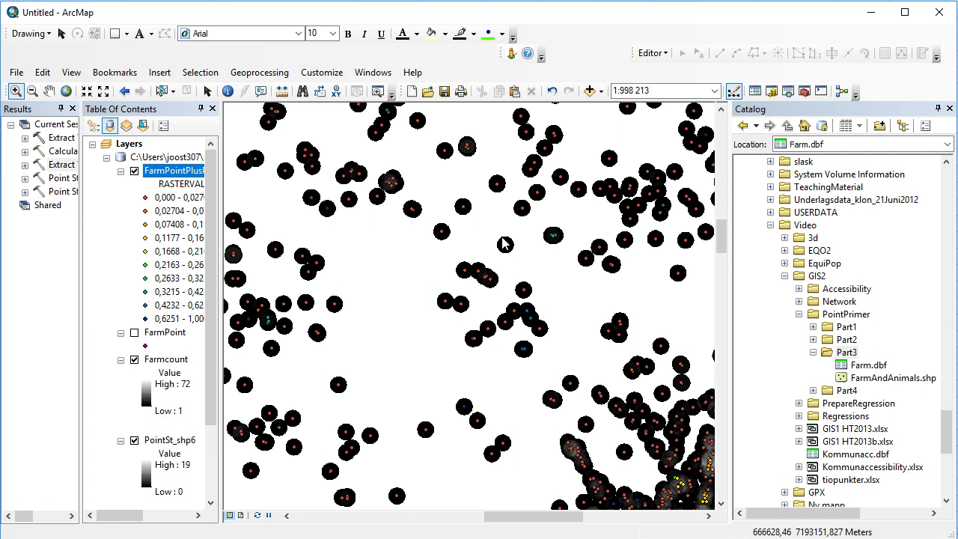
pyautogui.click(207, 92)
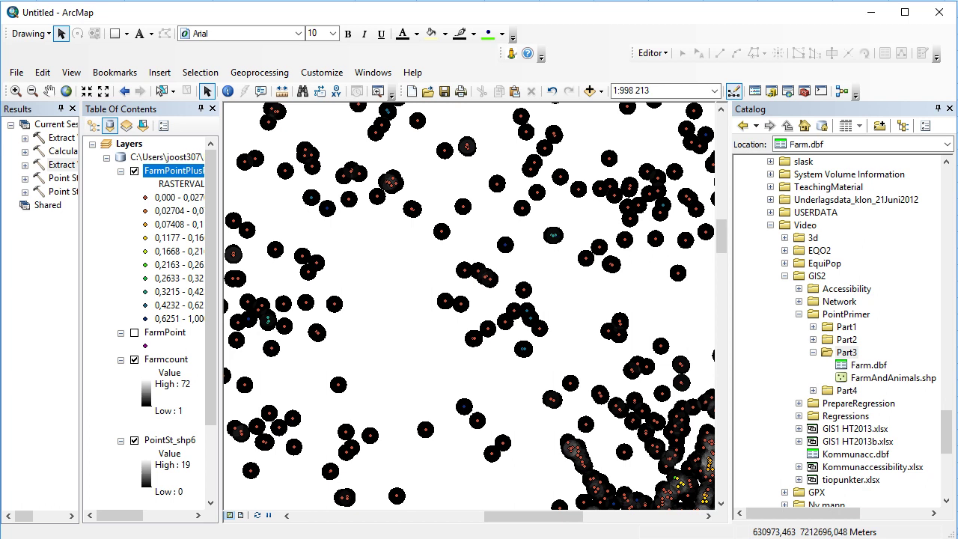